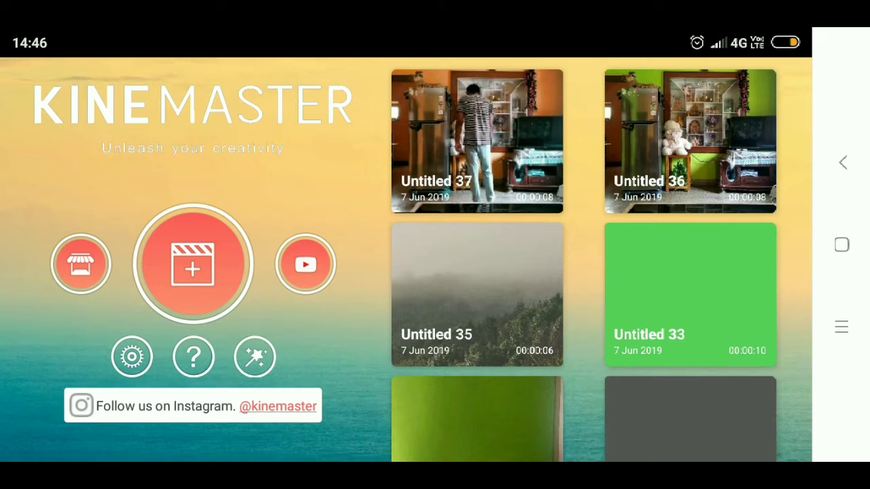
Step: Start a new project and add the 8.5-second room clip from Project file to the timeline
{"action": "left_click", "coordinate": [193, 264]}
{"action": "left_click", "coordinate": [216, 287]}
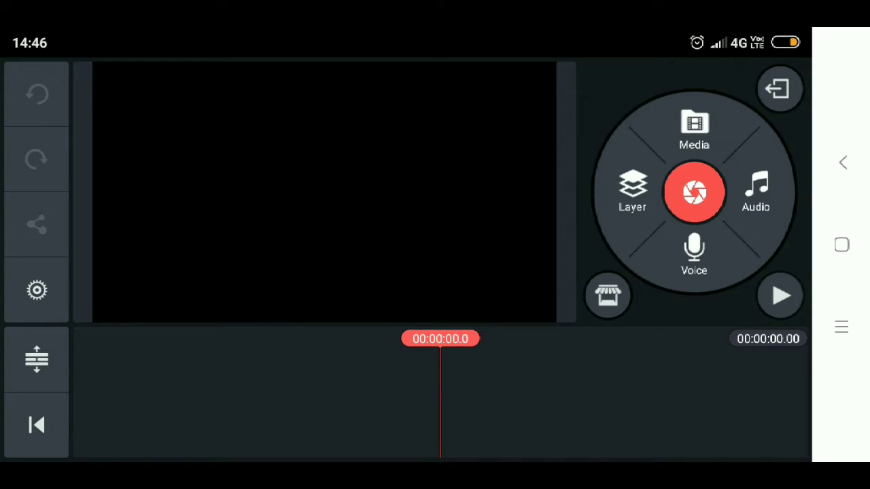
{"action": "left_click", "coordinate": [694, 129]}
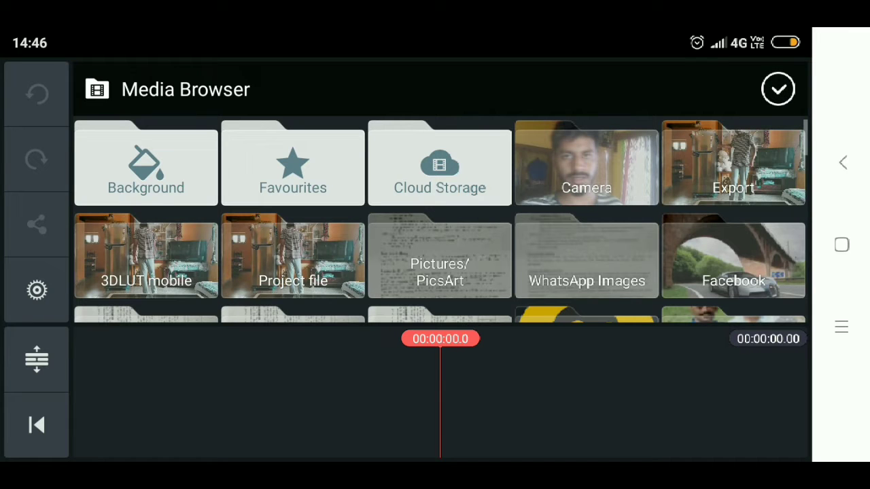
{"action": "left_click", "coordinate": [292, 257]}
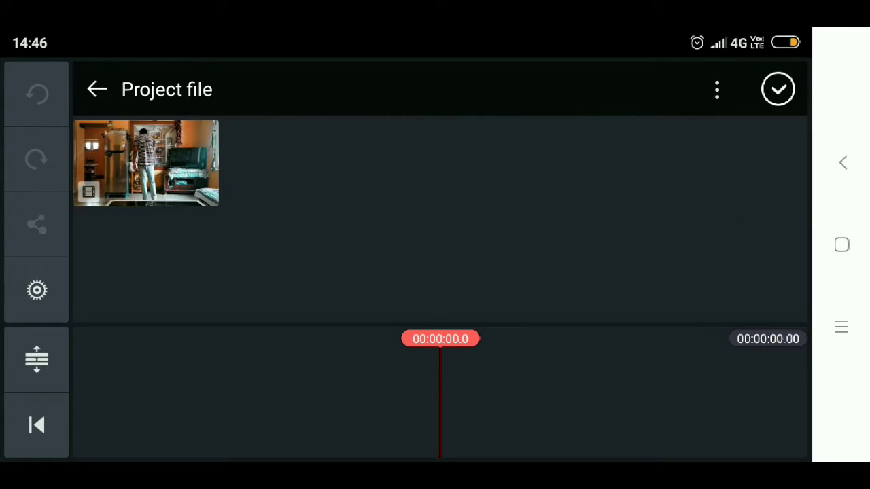
{"action": "left_click", "coordinate": [146, 164]}
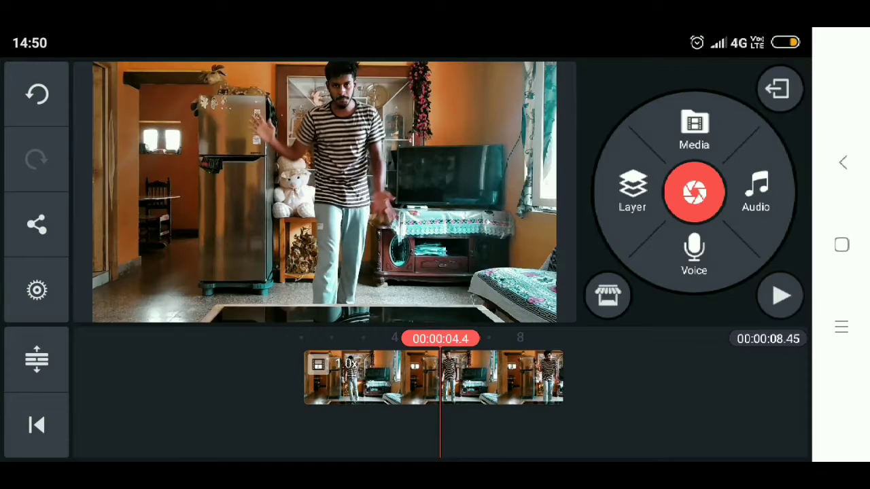
{"action": "mouse_move", "coordinate": [435, 378]}
{"action": "left_mouse_down"}
{"action": "mouse_move", "coordinate": [442, 377]}
{"action": "mouse_move", "coordinate": [435, 378]}
{"action": "left_mouse_up"}
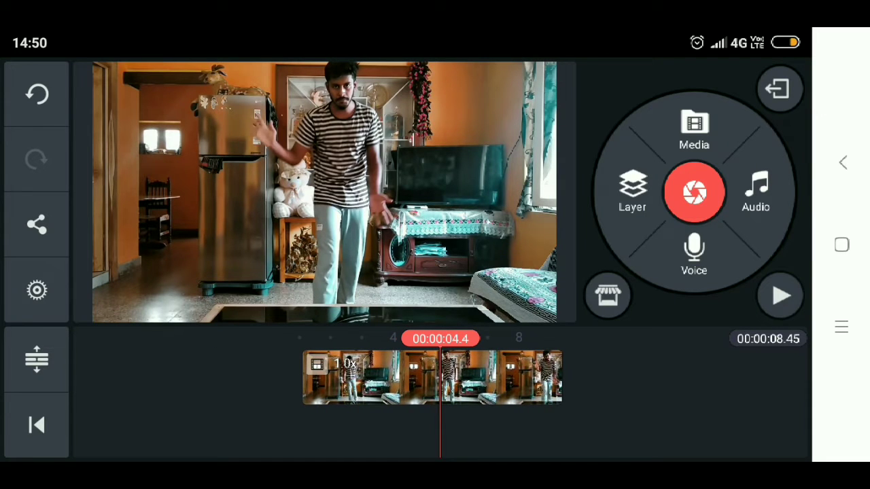
Step: Add Tameng.mp4 from the DR STRANGER(SHIELD) folder as a media layer
{"action": "left_click", "coordinate": [632, 190]}
{"action": "left_click", "coordinate": [571, 91]}
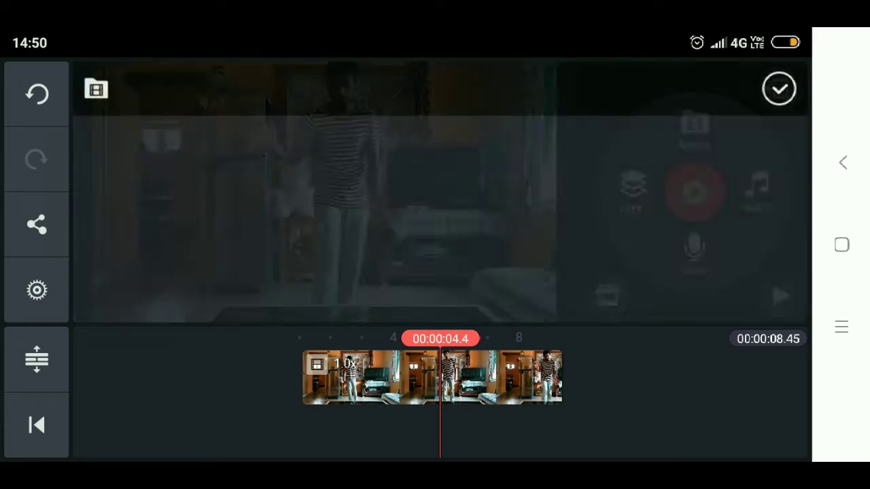
{"action": "scroll", "coordinate": [439, 190], "scroll_direction": "down", "scroll_amount": 10}
{"action": "left_click", "coordinate": [146, 183]}
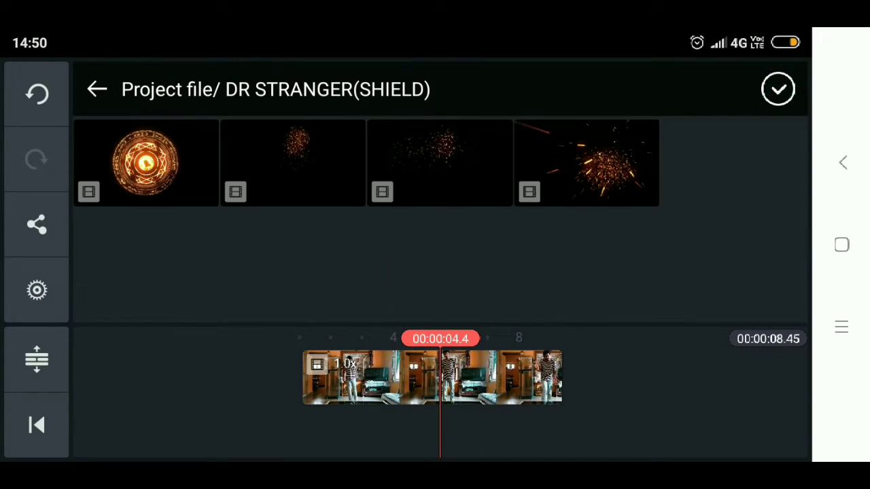
{"action": "left_click", "coordinate": [146, 163]}
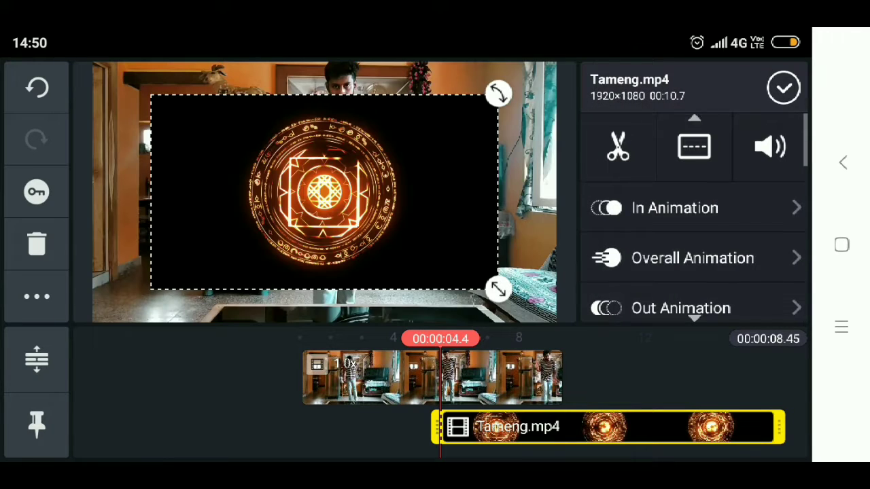
Step: Set the shield layer's blending mode to Screen
{"action": "scroll", "coordinate": [693, 218], "scroll_direction": "down", "scroll_amount": 5}
{"action": "scroll", "coordinate": [693, 217], "scroll_direction": "down", "scroll_amount": 3}
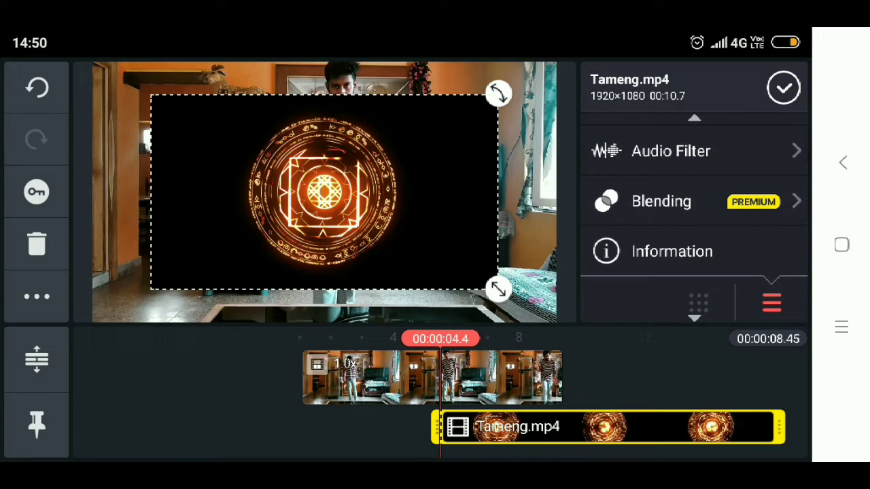
{"action": "left_click", "coordinate": [660, 201]}
{"action": "scroll", "coordinate": [693, 258], "scroll_direction": "down", "scroll_amount": 2}
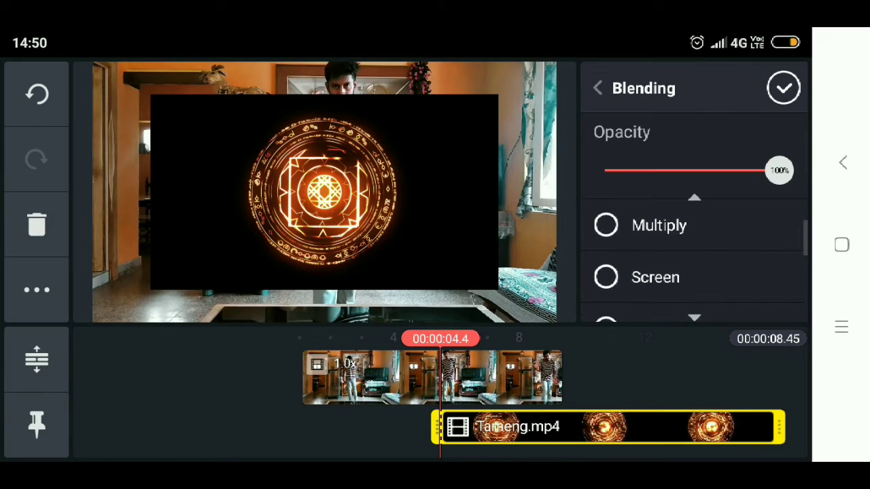
{"action": "left_click", "coordinate": [606, 278]}
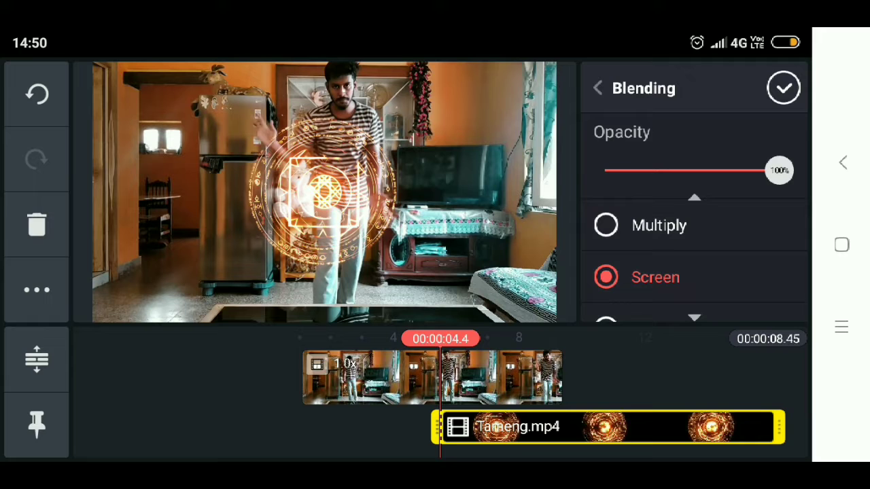
{"action": "left_click", "coordinate": [784, 88]}
Step: Shrink the shield and place it in the upper left beside the man
{"action": "left_click", "coordinate": [612, 427]}
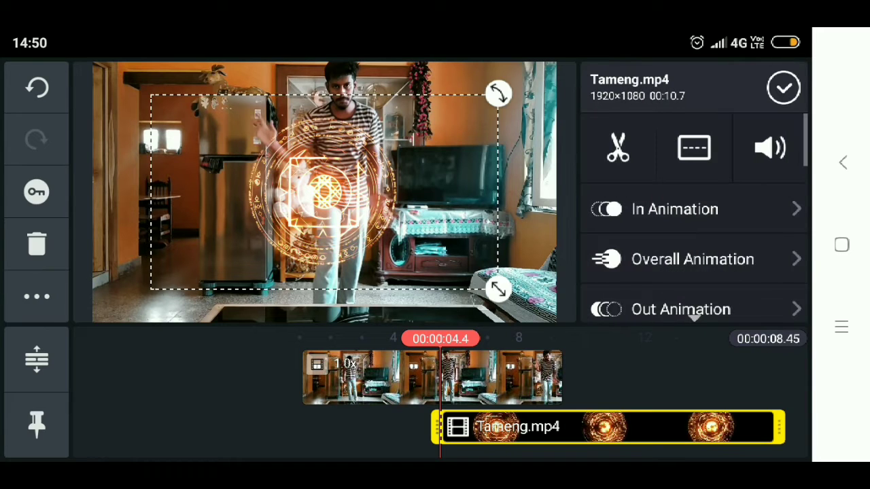
{"action": "left_click_drag", "start_coordinate": [325, 192], "coordinate": [265, 135]}
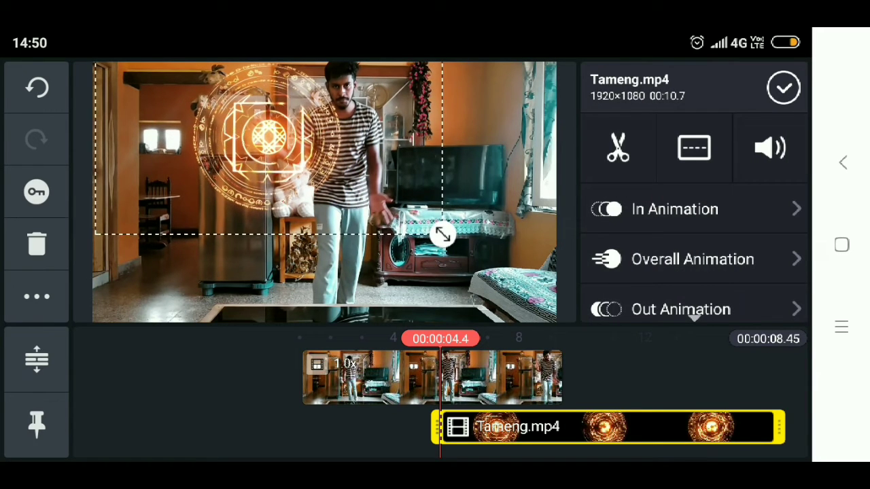
{"action": "left_click_drag", "start_coordinate": [438, 231], "coordinate": [380, 200]}
{"action": "mouse_move", "coordinate": [261, 134]}
{"action": "left_mouse_down"}
{"action": "mouse_move", "coordinate": [280, 136]}
{"action": "mouse_move", "coordinate": [265, 137]}
{"action": "left_mouse_up"}
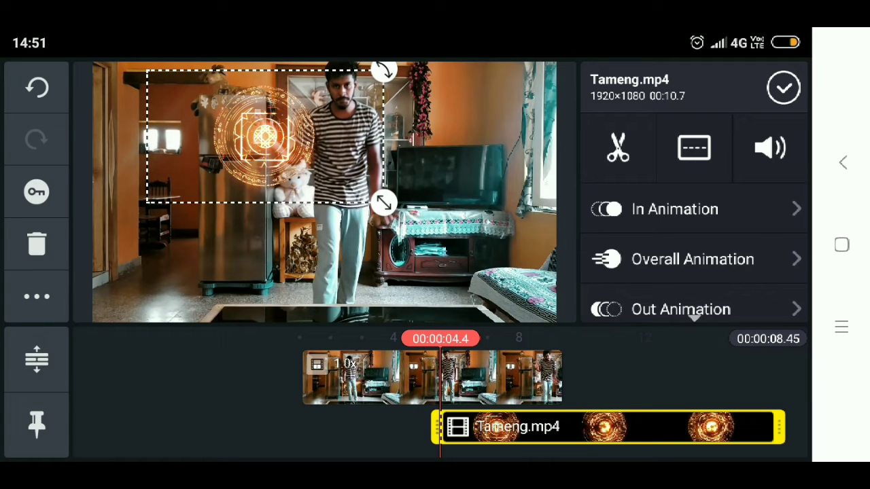
Step: Give the shield layer a Spin CW entrance animation
{"action": "left_click", "coordinate": [675, 209]}
{"action": "scroll", "coordinate": [693, 224], "scroll_direction": "down", "scroll_amount": 3}
{"action": "scroll", "coordinate": [694, 225], "scroll_direction": "down", "scroll_amount": 2}
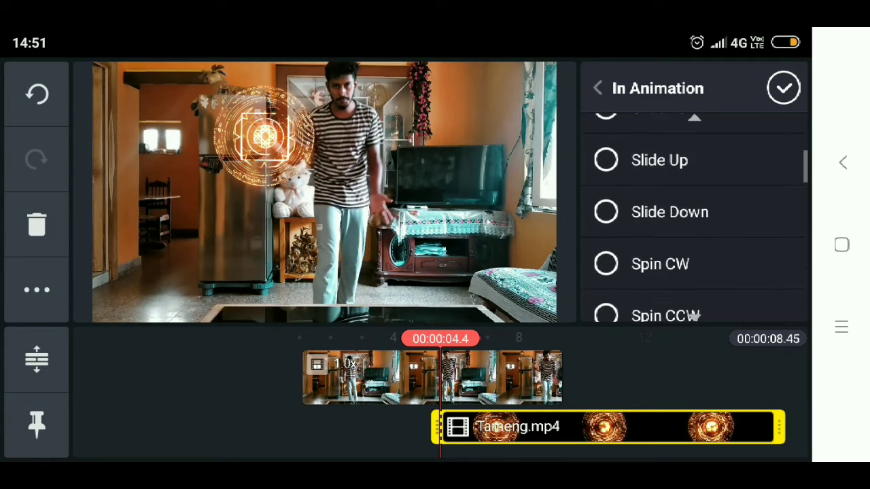
{"action": "left_click", "coordinate": [605, 262]}
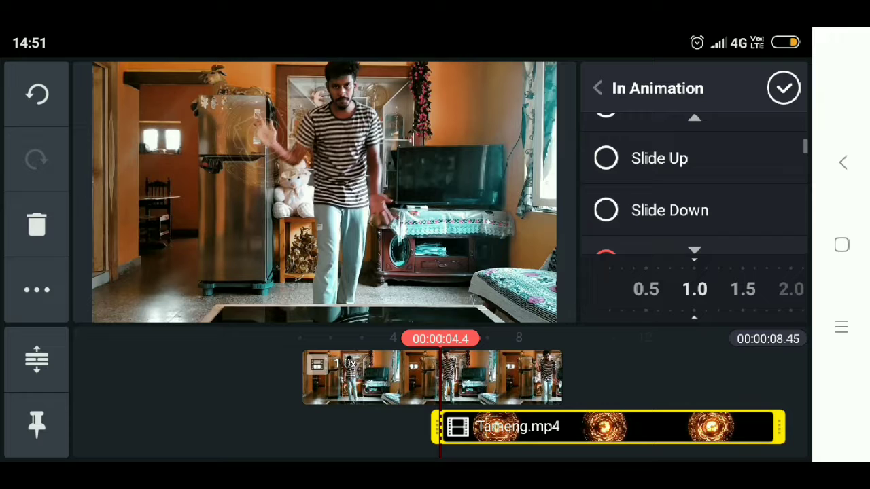
{"action": "left_click", "coordinate": [784, 89]}
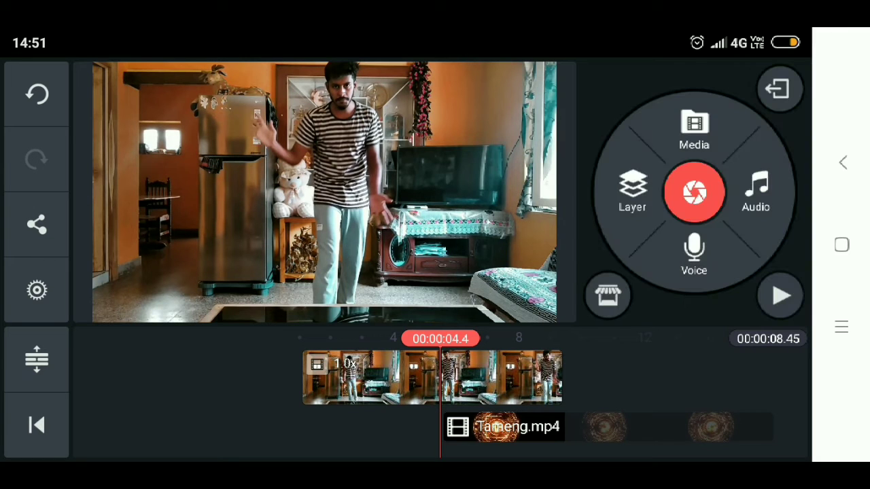
Step: Preview the shield, then start its clip slightly earlier, around 4.4 seconds
{"action": "left_click", "coordinate": [780, 295]}
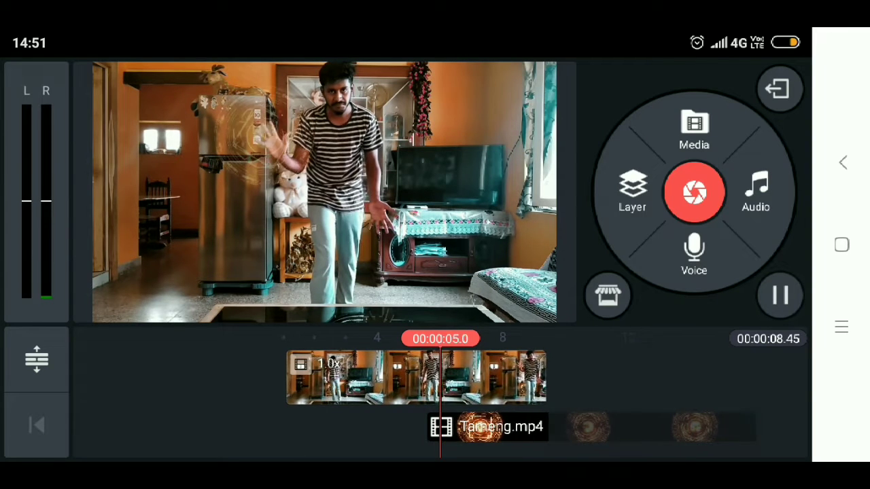
{"action": "left_click", "coordinate": [780, 295]}
{"action": "left_click_drag", "start_coordinate": [408, 378], "coordinate": [430, 377]}
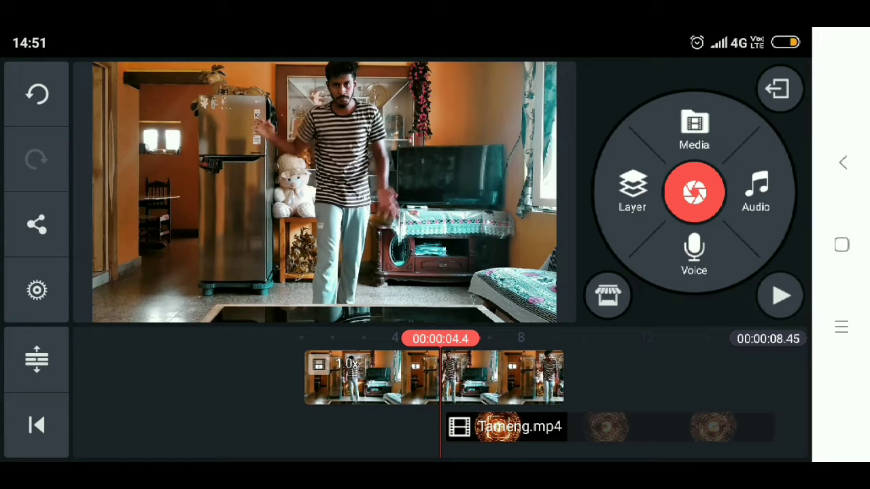
{"action": "left_click_drag", "start_coordinate": [517, 427], "coordinate": [510, 427]}
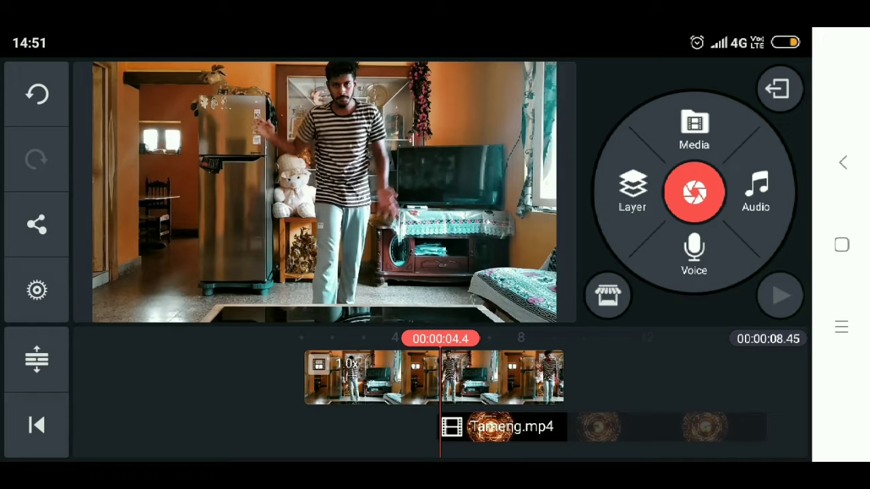
{"action": "mouse_move", "coordinate": [435, 377]}
{"action": "left_mouse_down"}
{"action": "mouse_move", "coordinate": [425, 378]}
{"action": "mouse_move", "coordinate": [435, 377]}
{"action": "left_mouse_up"}
Step: Nudge the shield slightly left in the frame
{"action": "left_click", "coordinate": [510, 427]}
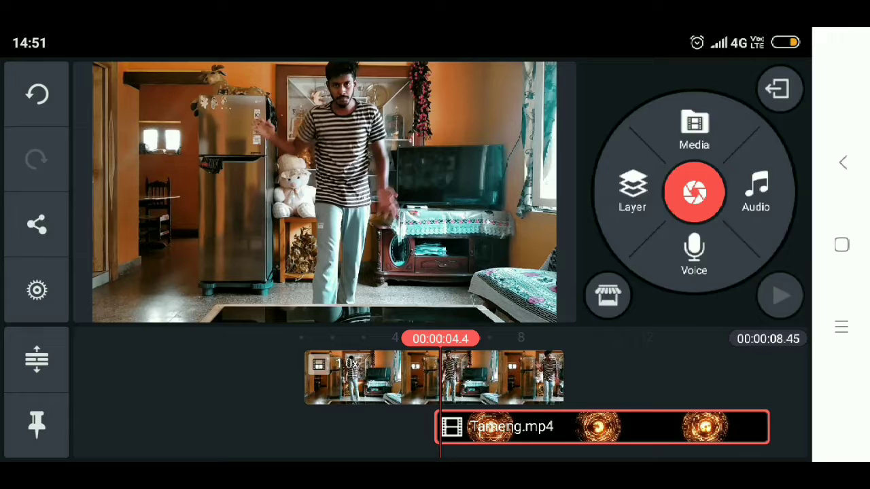
{"action": "left_click_drag", "start_coordinate": [282, 130], "coordinate": [269, 129]}
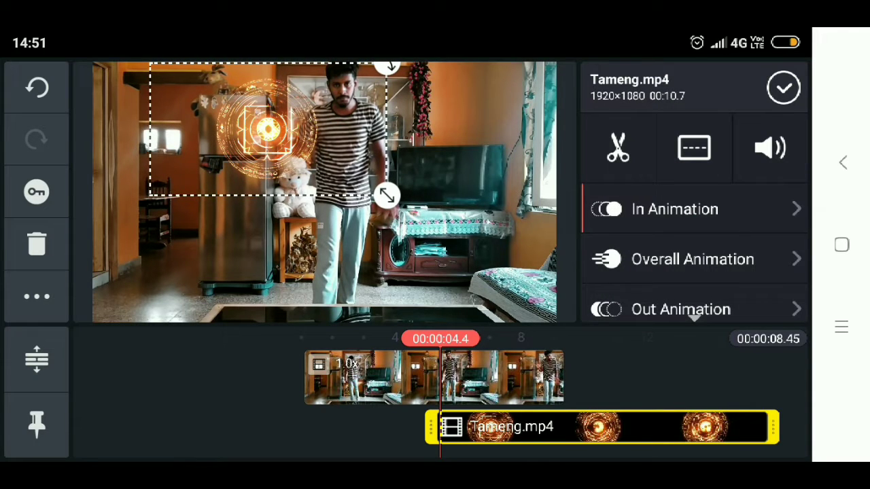
{"action": "left_click_drag", "start_coordinate": [435, 377], "coordinate": [441, 377]}
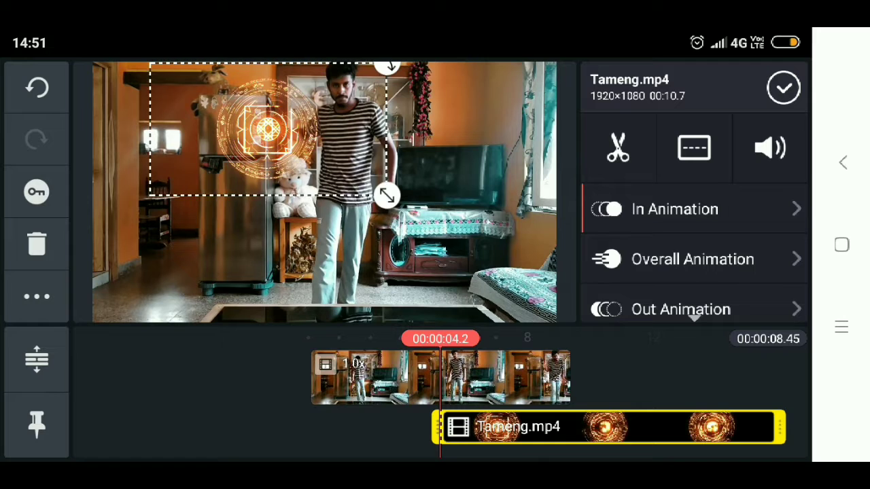
{"action": "left_click", "coordinate": [784, 87]}
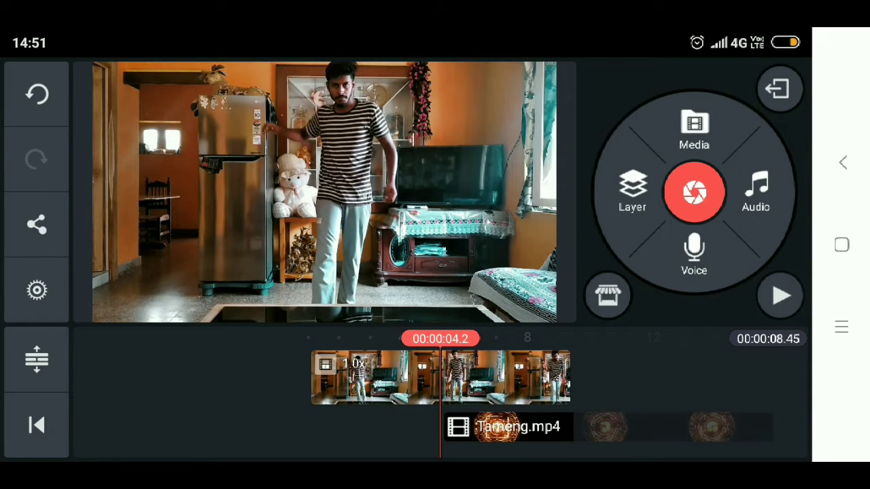
Step: Preview playback around the four-second mark where the shield appears
{"action": "left_click", "coordinate": [780, 295]}
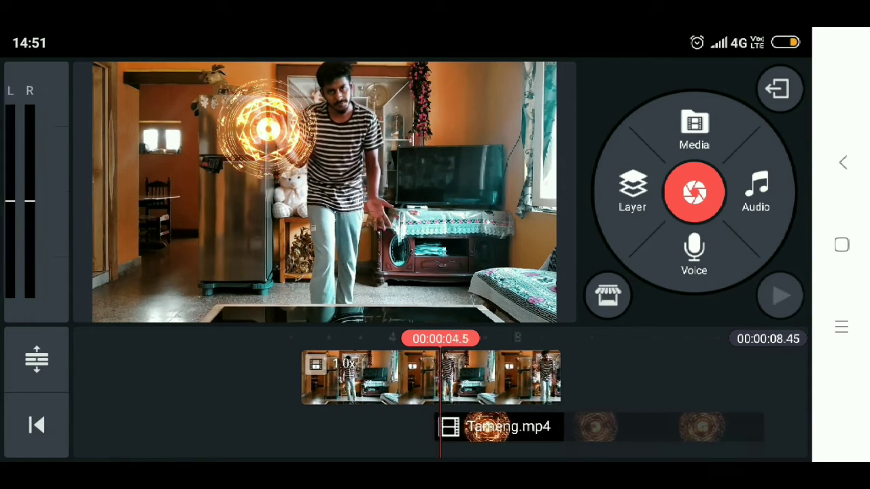
{"action": "left_click", "coordinate": [780, 295]}
{"action": "left_click_drag", "start_coordinate": [475, 377], "coordinate": [464, 378]}
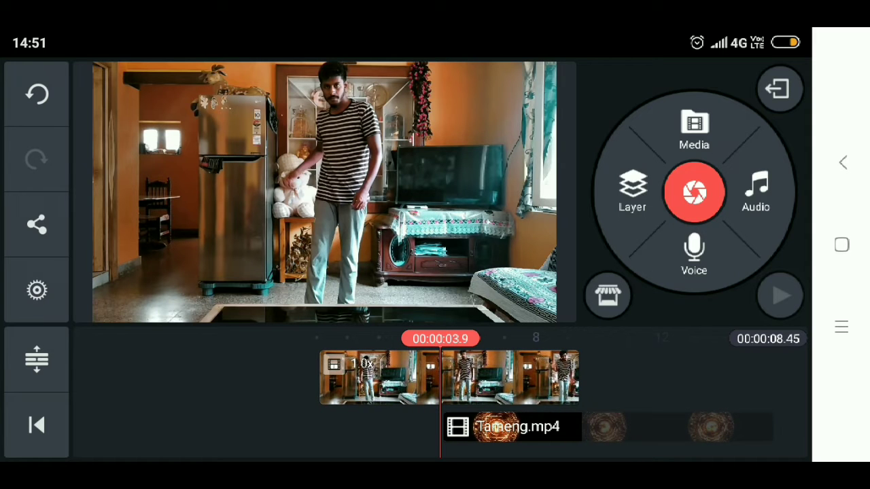
{"action": "left_click", "coordinate": [781, 296]}
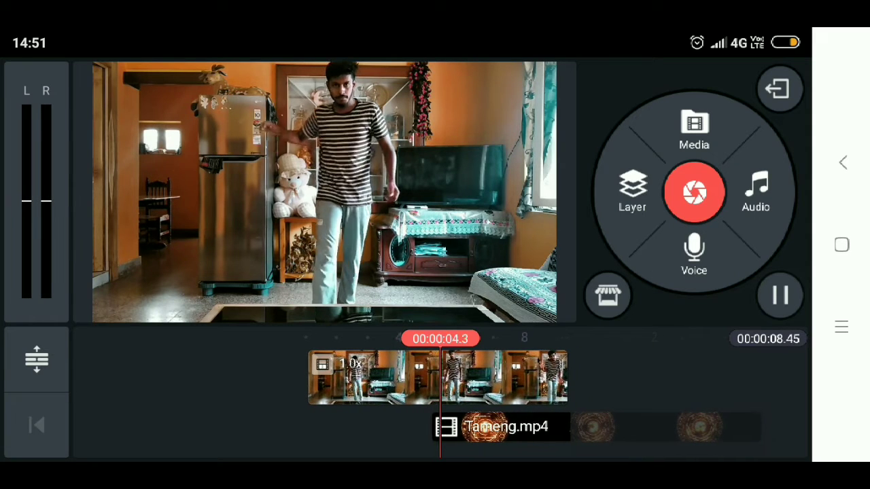
{"action": "left_click", "coordinate": [780, 296]}
{"action": "left_click_drag", "start_coordinate": [408, 377], "coordinate": [437, 377]}
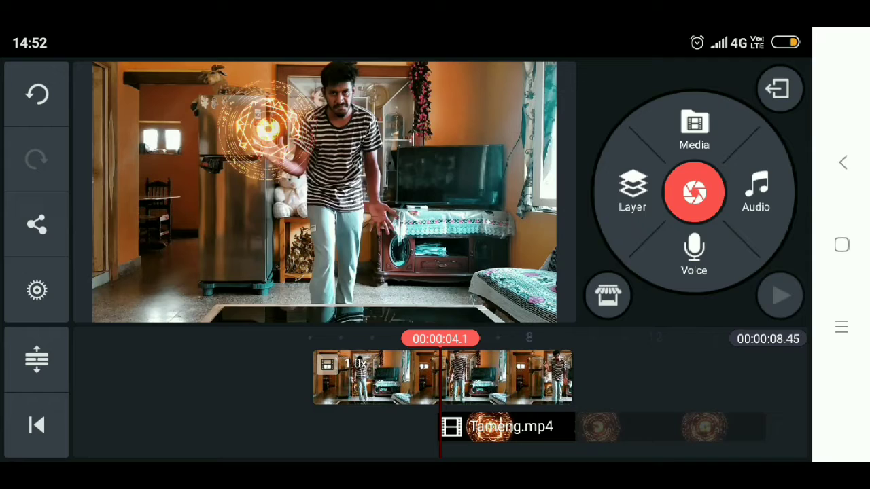
Step: In the shield's keyframe animation, lower it onto the hand and add a keyframe near 5.6 seconds
{"action": "left_click", "coordinate": [517, 427]}
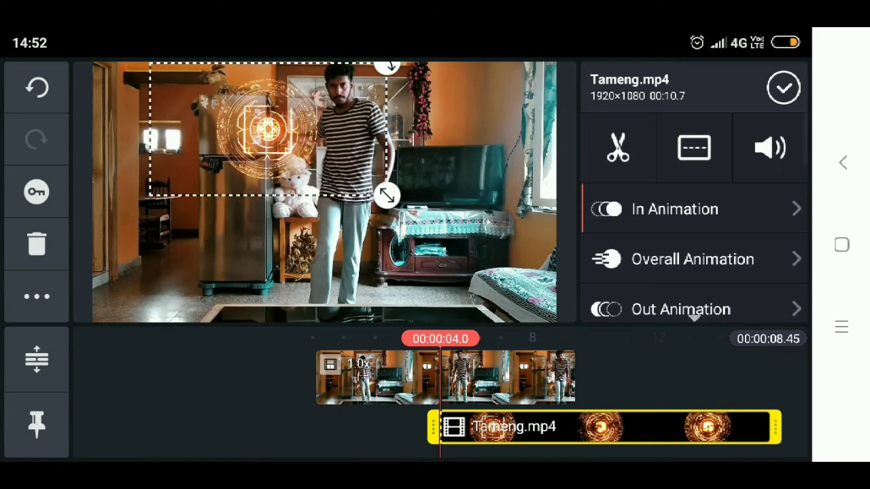
{"action": "mouse_move", "coordinate": [476, 377]}
{"action": "left_mouse_down"}
{"action": "mouse_move", "coordinate": [460, 377]}
{"action": "mouse_move", "coordinate": [470, 377]}
{"action": "left_mouse_up"}
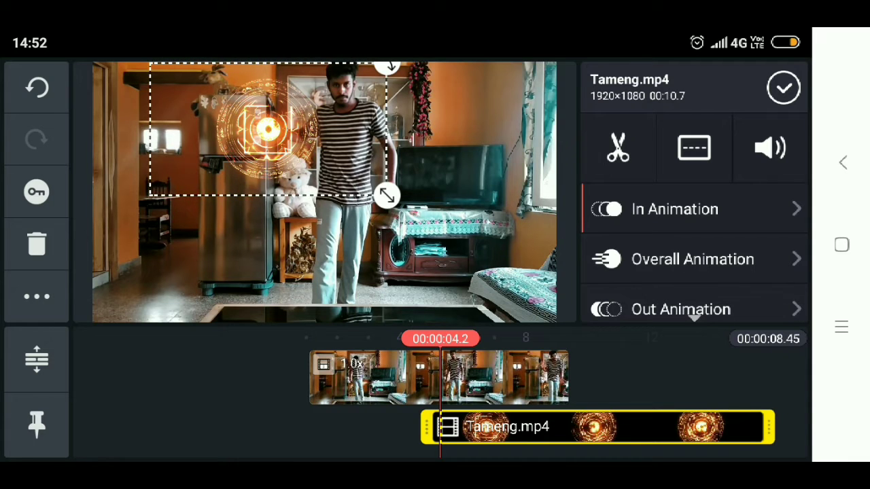
{"action": "mouse_move", "coordinate": [469, 377]}
{"action": "left_mouse_down"}
{"action": "mouse_move", "coordinate": [451, 378]}
{"action": "mouse_move", "coordinate": [461, 378]}
{"action": "left_mouse_up"}
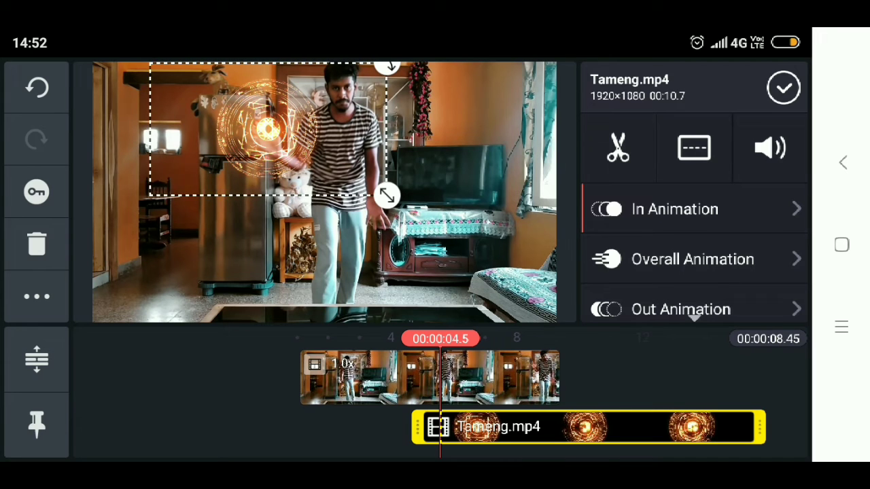
{"action": "left_click", "coordinate": [675, 209]}
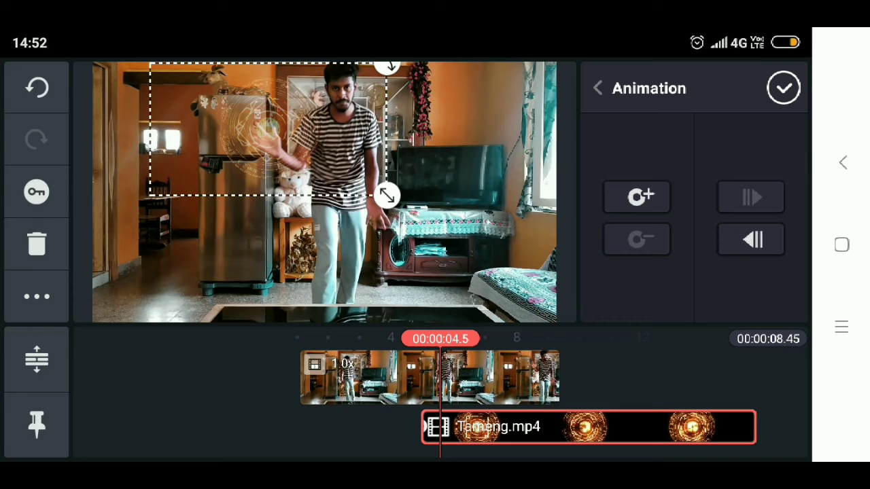
{"action": "left_click_drag", "start_coordinate": [268, 129], "coordinate": [268, 144]}
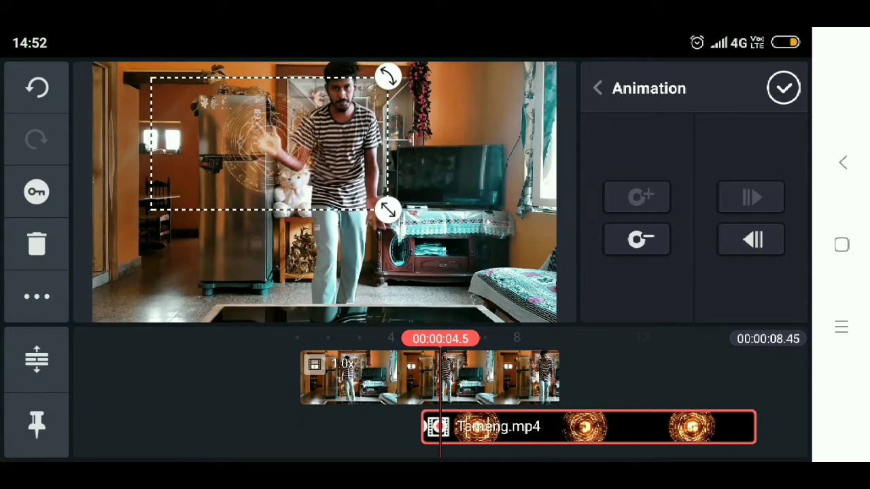
{"action": "left_click_drag", "start_coordinate": [476, 377], "coordinate": [441, 377]}
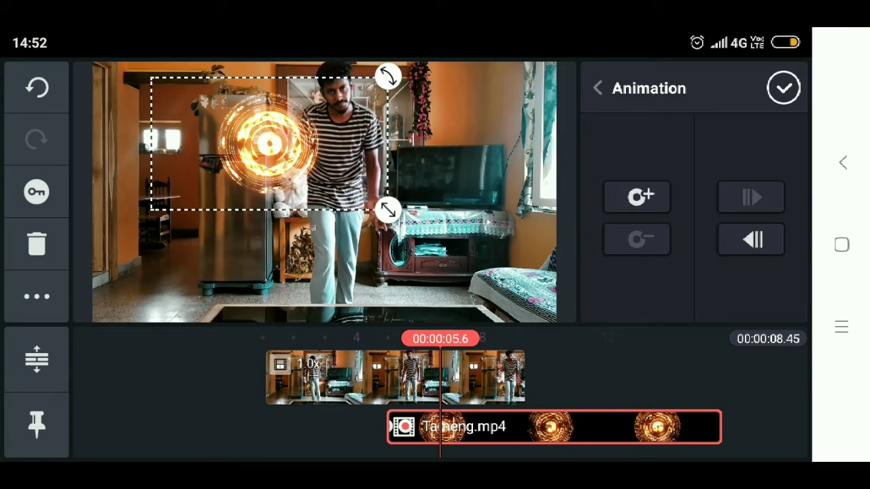
{"action": "left_click", "coordinate": [638, 197]}
Step: Shift the shield right and up at later points to follow the hand, then preview
{"action": "left_click_drag", "start_coordinate": [269, 143], "coordinate": [281, 141]}
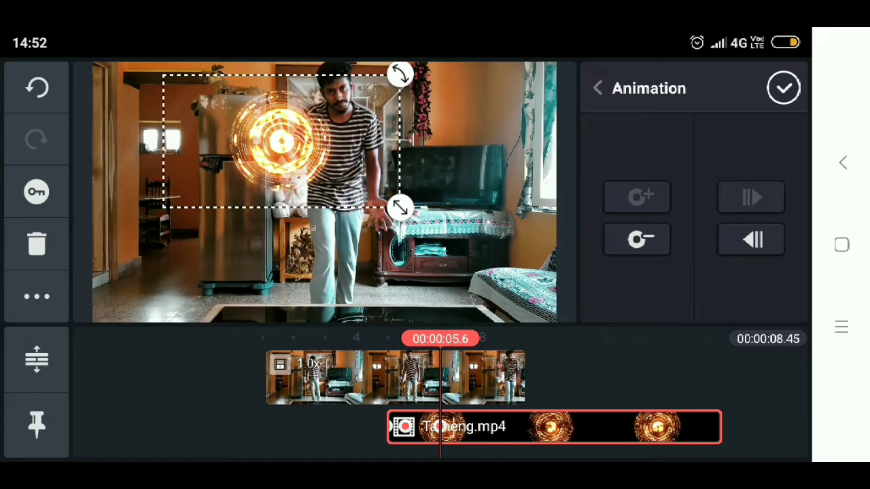
{"action": "left_click_drag", "start_coordinate": [462, 378], "coordinate": [414, 377]}
{"action": "left_click_drag", "start_coordinate": [282, 142], "coordinate": [289, 136]}
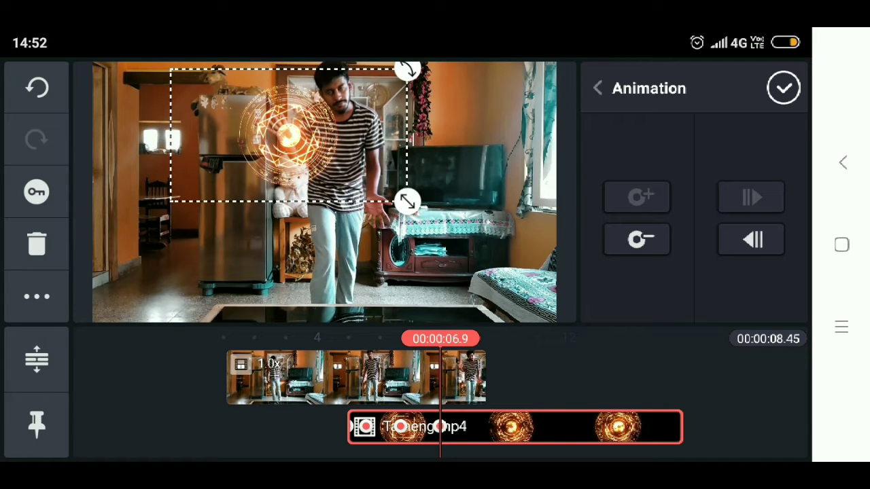
{"action": "left_click_drag", "start_coordinate": [435, 378], "coordinate": [387, 377]}
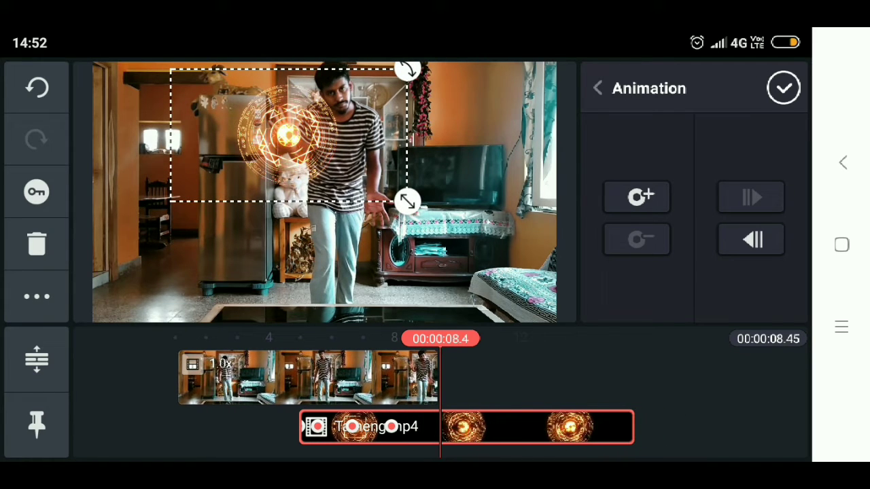
{"action": "left_click", "coordinate": [784, 89]}
{"action": "left_click_drag", "start_coordinate": [306, 377], "coordinate": [454, 377]}
{"action": "left_click", "coordinate": [781, 295]}
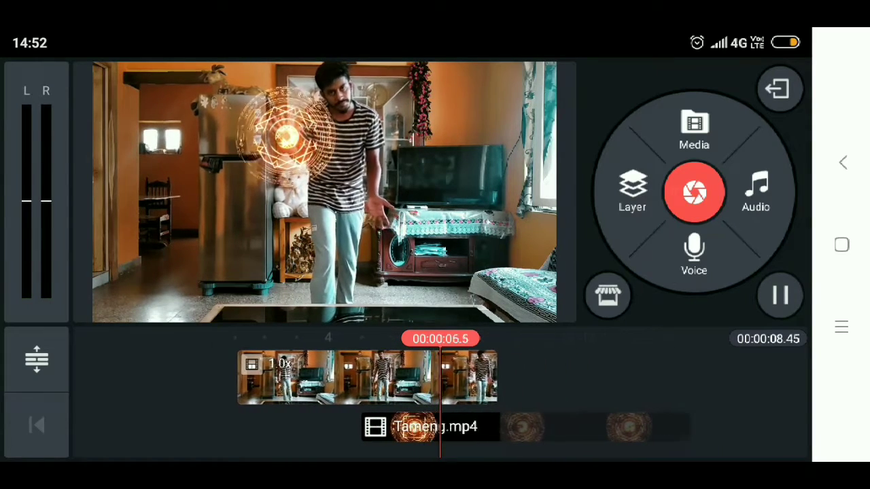
Step: Add a second Tameng.mp4 shield layer from the DR STRANGER(SHIELD) folder
{"action": "left_click", "coordinate": [780, 295]}
{"action": "left_click", "coordinate": [496, 427]}
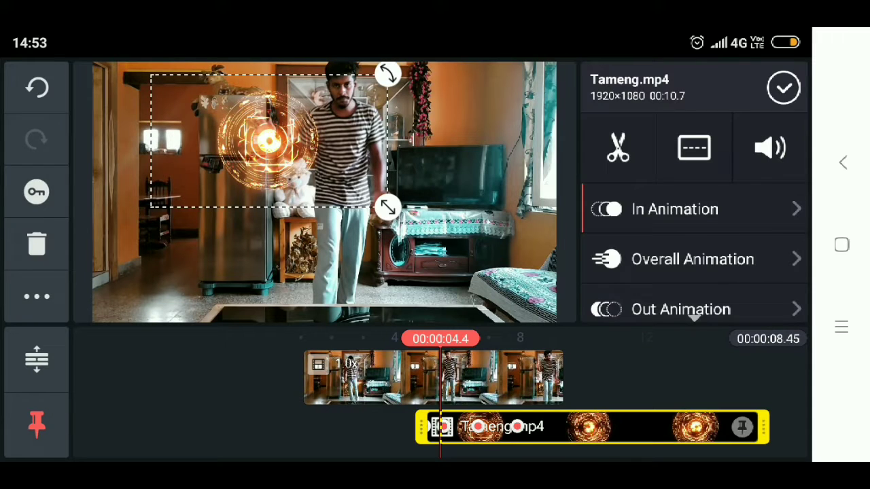
{"action": "left_click", "coordinate": [479, 427]}
{"action": "left_click", "coordinate": [632, 193]}
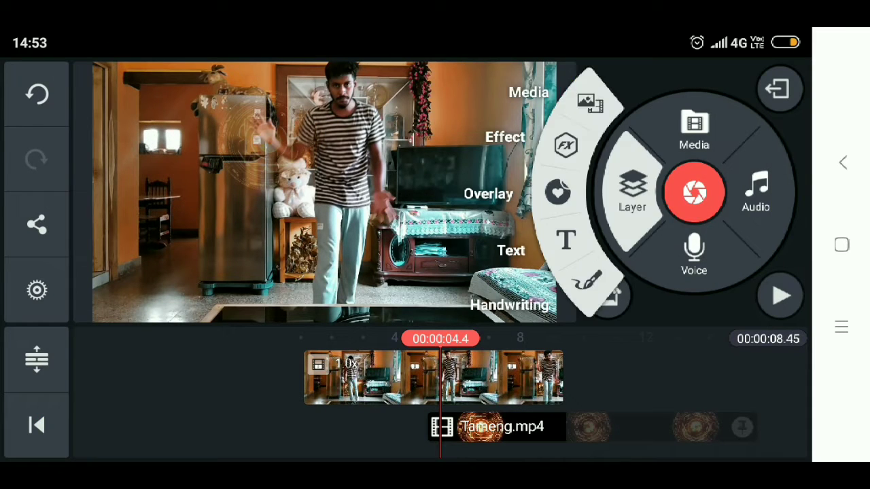
{"action": "left_click", "coordinate": [528, 91]}
{"action": "scroll", "coordinate": [435, 191], "scroll_direction": "down", "scroll_amount": 5}
{"action": "left_click", "coordinate": [145, 183]}
{"action": "left_click", "coordinate": [145, 163]}
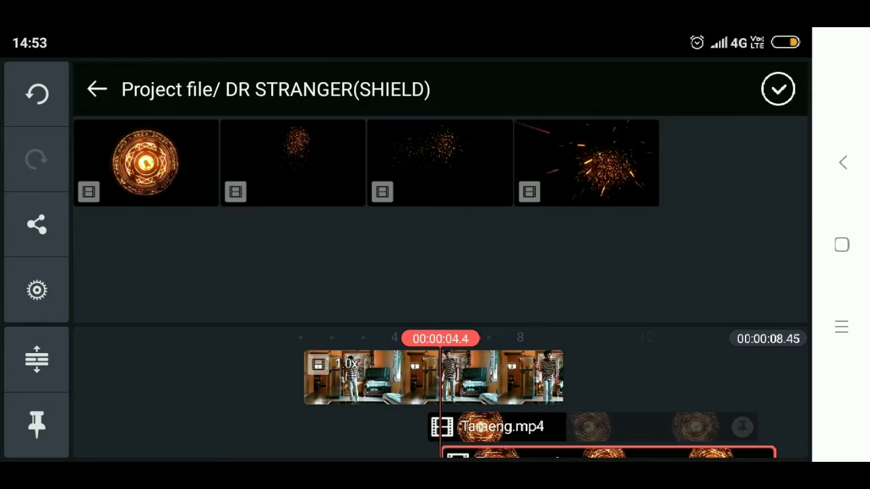
Step: Set the second shield's blending mode to Screen
{"action": "scroll", "coordinate": [693, 218], "scroll_direction": "down", "scroll_amount": 1}
{"action": "scroll", "coordinate": [693, 217], "scroll_direction": "down", "scroll_amount": 5}
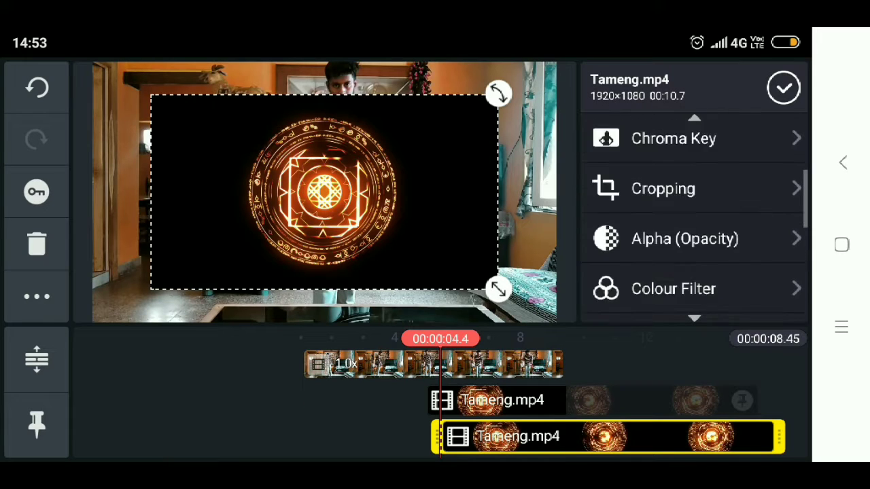
{"action": "scroll", "coordinate": [693, 218], "scroll_direction": "down", "scroll_amount": 5}
{"action": "scroll", "coordinate": [693, 217], "scroll_direction": "down", "scroll_amount": 3}
{"action": "left_click", "coordinate": [660, 194]}
{"action": "scroll", "coordinate": [693, 258], "scroll_direction": "down", "scroll_amount": 3}
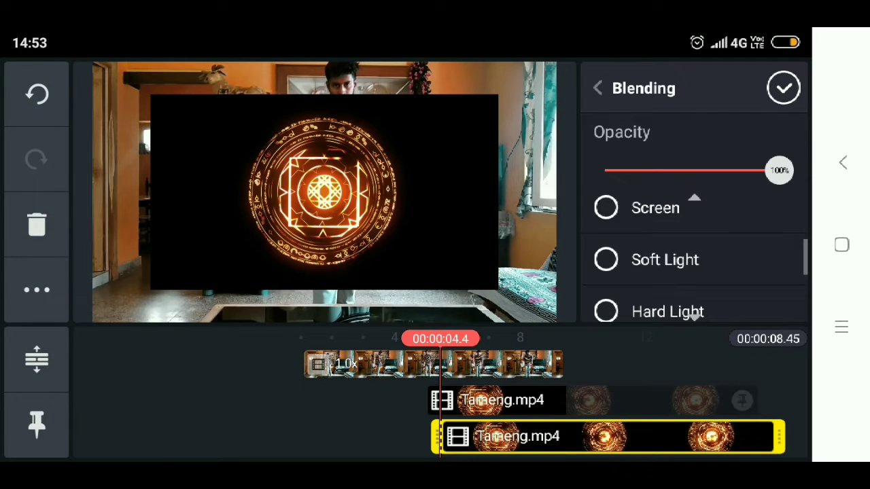
{"action": "left_click", "coordinate": [655, 208]}
{"action": "left_click", "coordinate": [784, 88]}
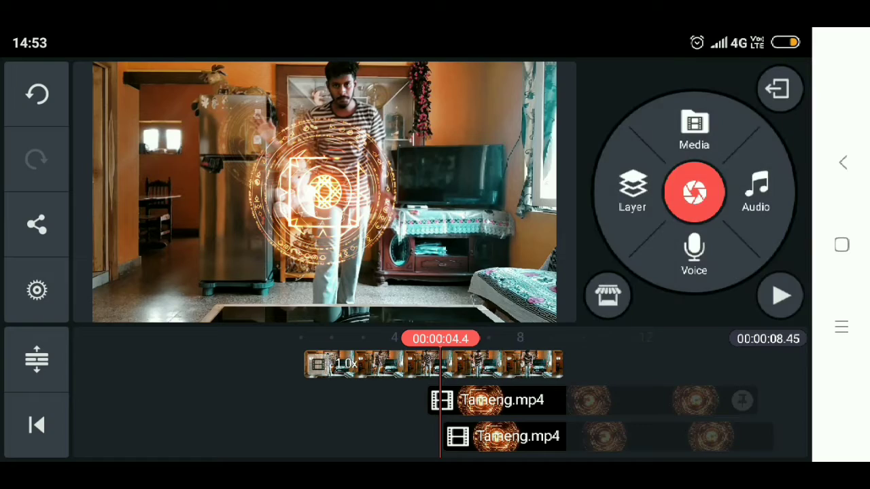
Step: Shrink the second shield and move it beside the man's other hand
{"action": "left_click", "coordinate": [517, 436]}
{"action": "mouse_move", "coordinate": [292, 183]}
{"action": "left_mouse_down"}
{"action": "mouse_move", "coordinate": [455, 204]}
{"action": "mouse_move", "coordinate": [380, 204]}
{"action": "left_mouse_up"}
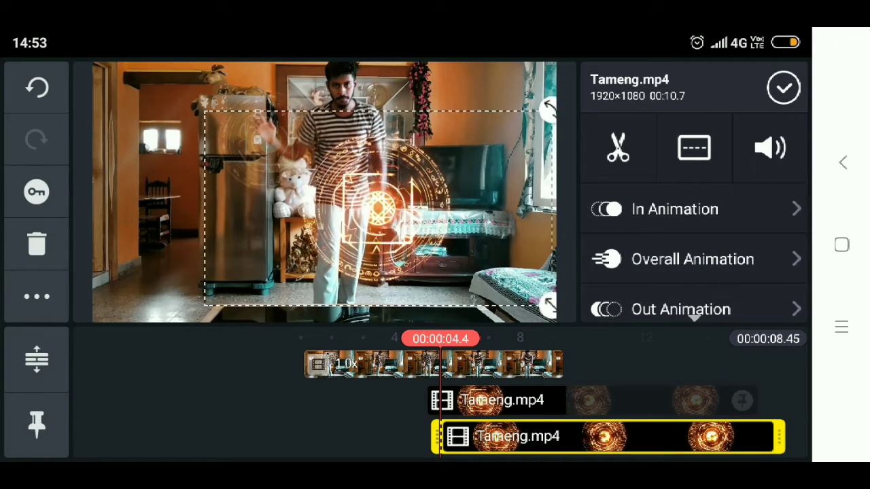
{"action": "mouse_move", "coordinate": [547, 303]}
{"action": "left_mouse_down"}
{"action": "mouse_move", "coordinate": [509, 301]}
{"action": "mouse_move", "coordinate": [451, 272]}
{"action": "left_mouse_up"}
{"action": "left_click_drag", "start_coordinate": [335, 206], "coordinate": [386, 210]}
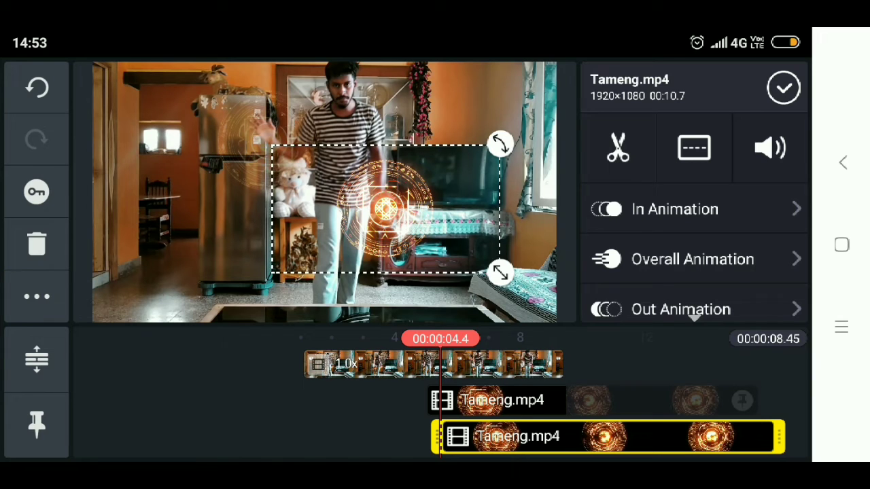
Step: Give the second shield a Spin CCW entrance animation
{"action": "left_click", "coordinate": [675, 209]}
{"action": "scroll", "coordinate": [694, 204], "scroll_direction": "down", "scroll_amount": 3}
{"action": "left_click", "coordinate": [666, 252]}
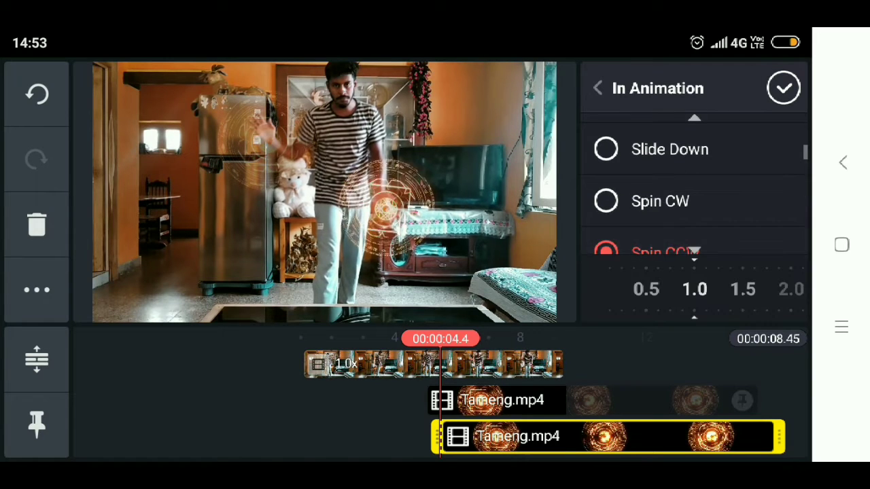
{"action": "left_click", "coordinate": [784, 88]}
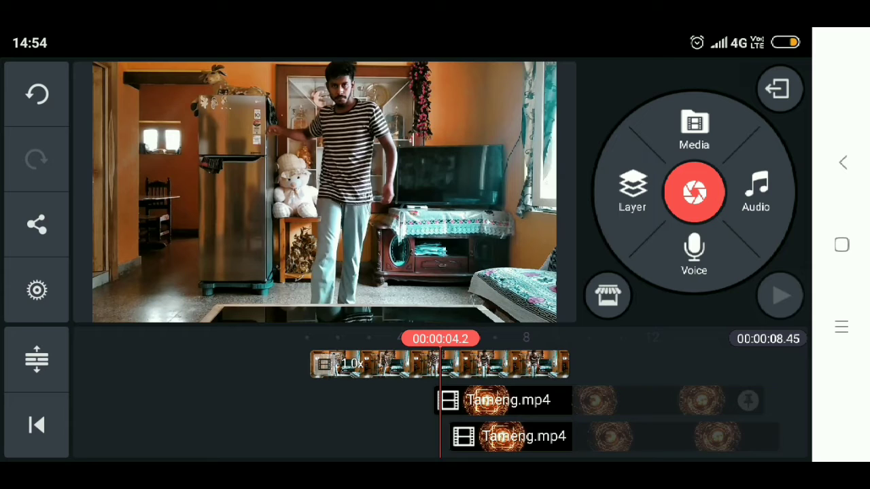
{"action": "mouse_move", "coordinate": [435, 367]}
{"action": "left_mouse_down"}
{"action": "mouse_move", "coordinate": [412, 367]}
{"action": "mouse_move", "coordinate": [456, 367]}
{"action": "left_mouse_up"}
{"action": "left_click", "coordinate": [780, 295]}
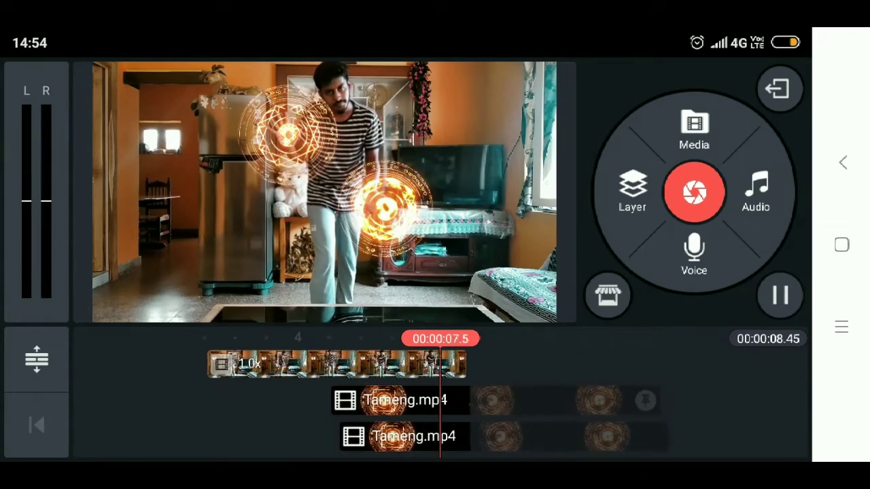
{"action": "left_click_drag", "start_coordinate": [408, 367], "coordinate": [517, 367]}
{"action": "left_click", "coordinate": [779, 295]}
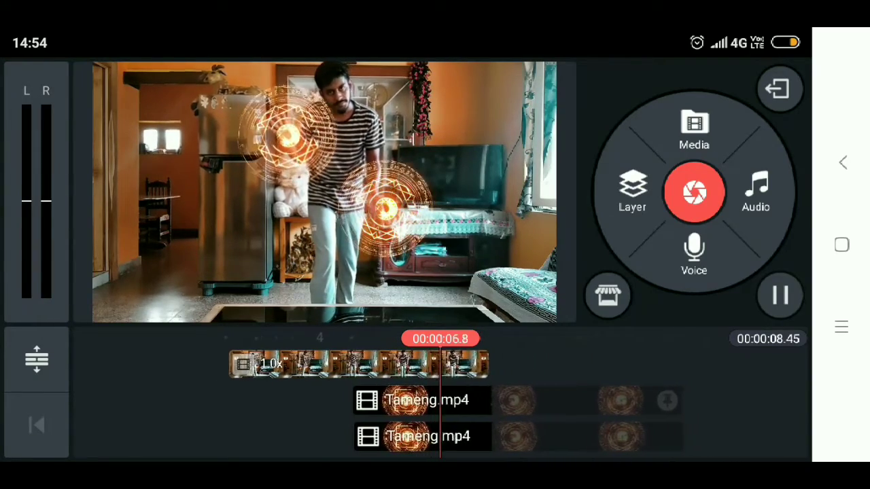
{"action": "left_click", "coordinate": [496, 438]}
{"action": "left_click", "coordinate": [170, 408]}
{"action": "left_click_drag", "start_coordinate": [408, 367], "coordinate": [465, 367]}
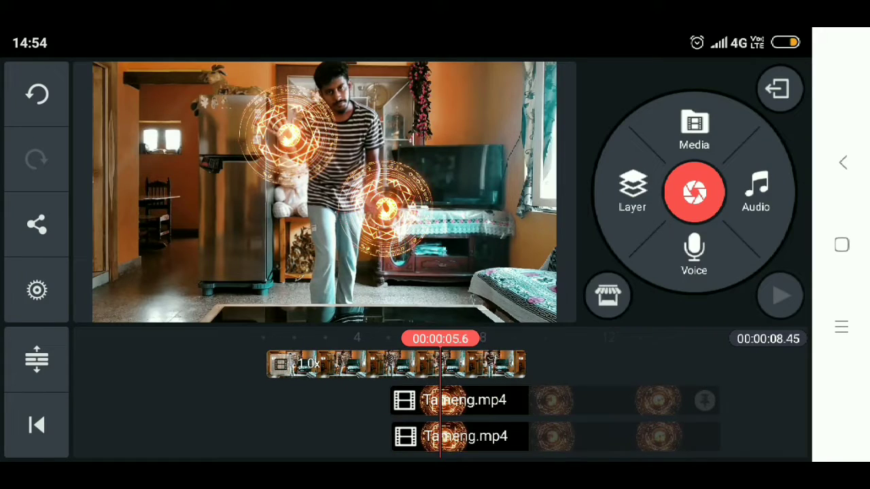
Step: Keyframe the second shield at about 4.6, 6.1 and 8 seconds, keeping it on the lower hand
{"action": "left_click", "coordinate": [496, 437]}
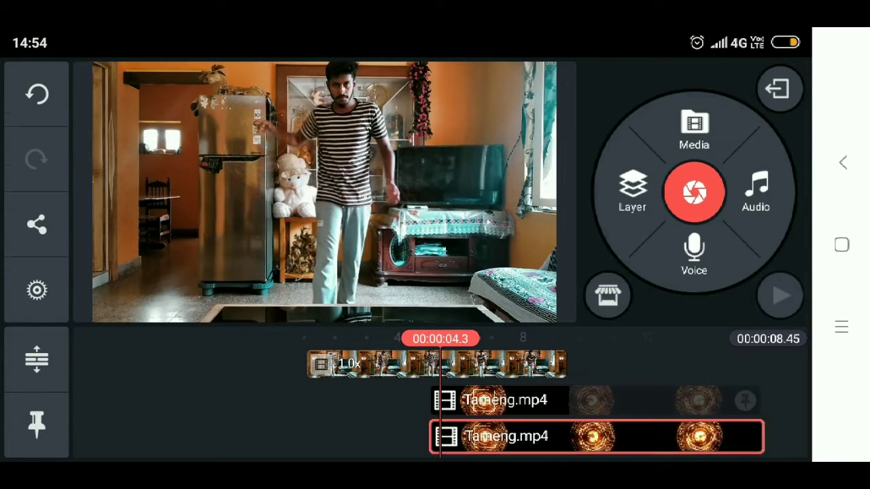
{"action": "left_click", "coordinate": [37, 192]}
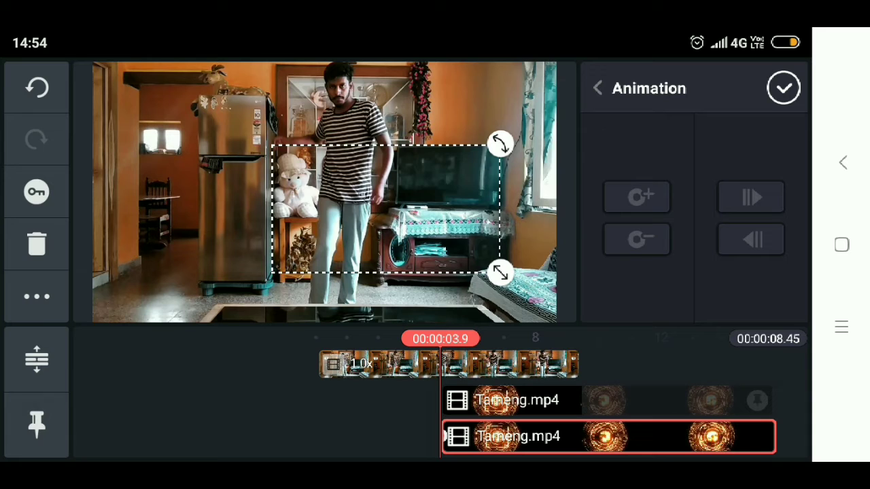
{"action": "left_click_drag", "start_coordinate": [476, 367], "coordinate": [454, 367]}
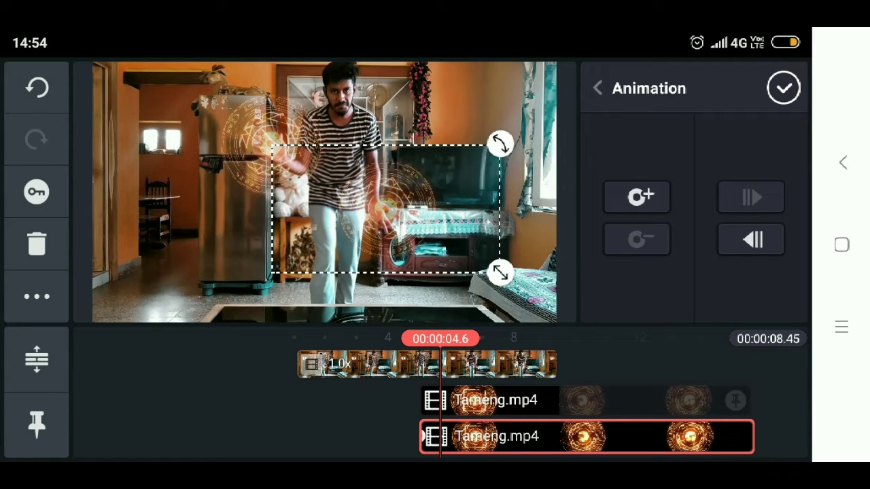
{"action": "left_click_drag", "start_coordinate": [386, 209], "coordinate": [375, 215]}
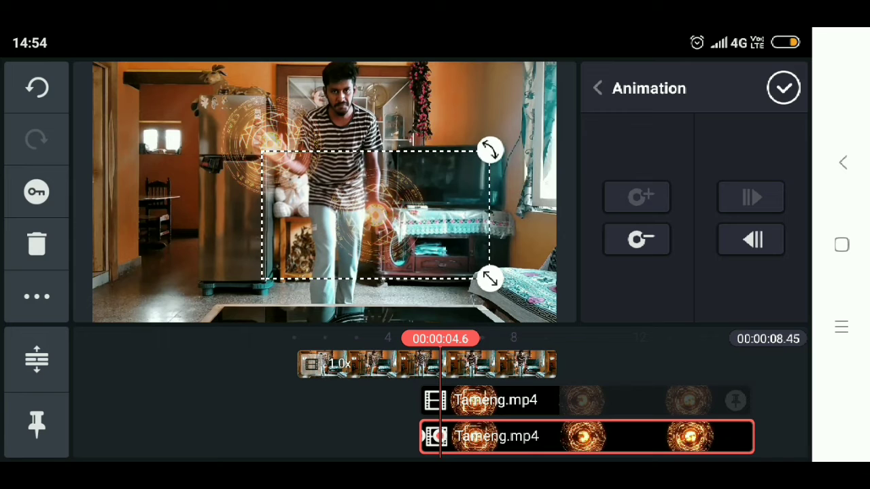
{"action": "left_click_drag", "start_coordinate": [448, 367], "coordinate": [433, 367]}
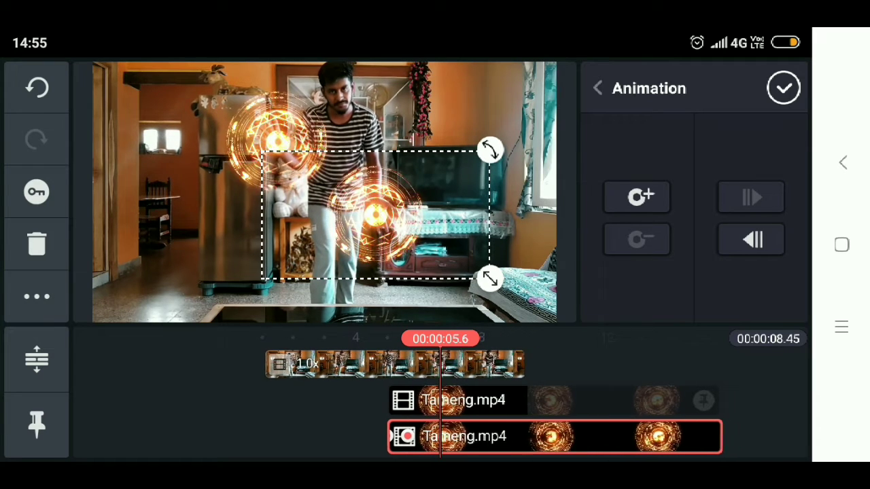
{"action": "left_click_drag", "start_coordinate": [476, 407], "coordinate": [462, 408]}
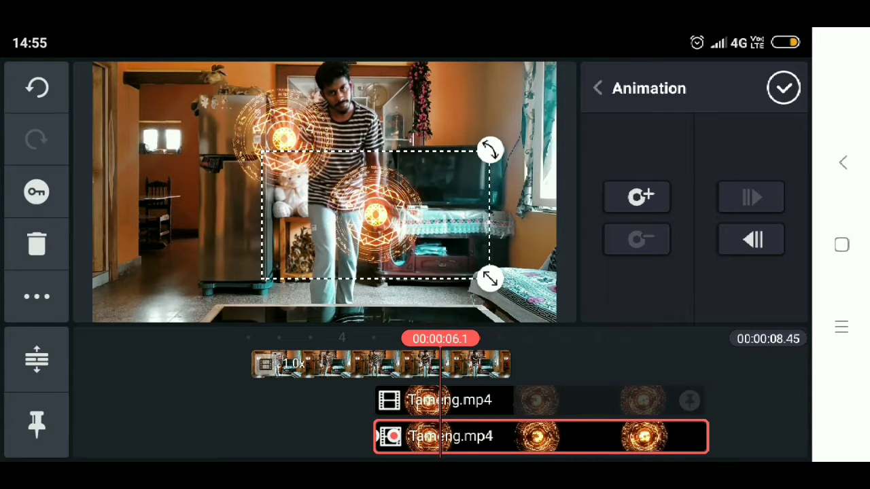
{"action": "left_click", "coordinate": [636, 197]}
{"action": "left_click_drag", "start_coordinate": [378, 214], "coordinate": [382, 207]}
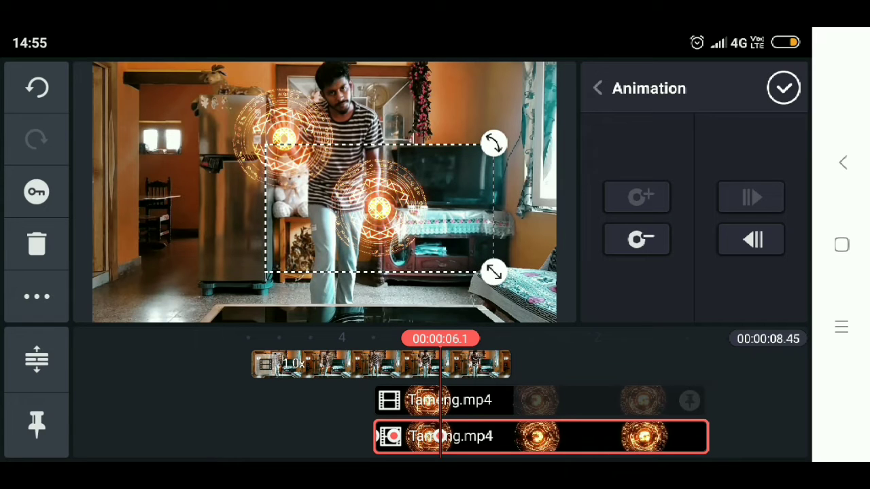
{"action": "left_click_drag", "start_coordinate": [476, 408], "coordinate": [415, 408]}
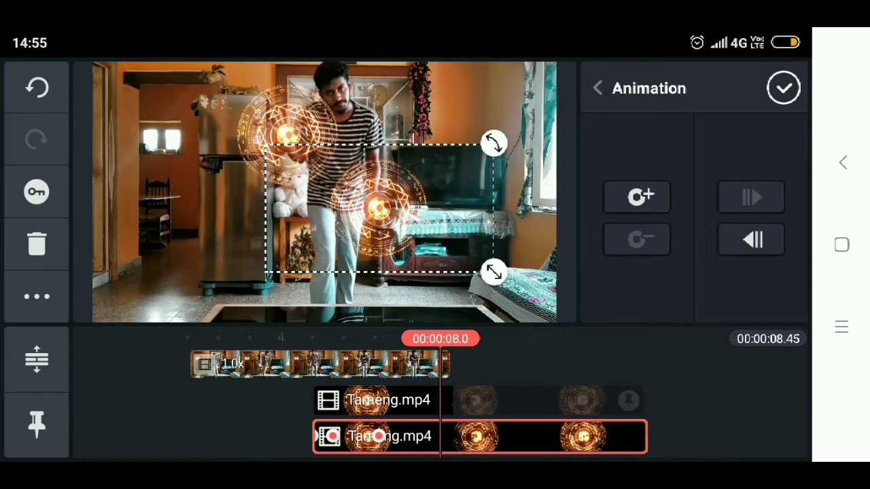
{"action": "left_click_drag", "start_coordinate": [377, 208], "coordinate": [375, 201]}
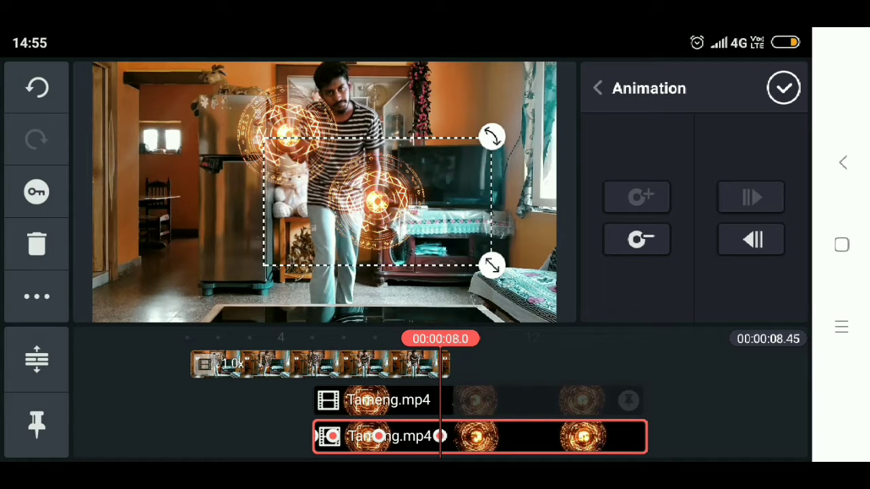
{"action": "left_click", "coordinate": [784, 88]}
Step: Replay the edit from the start, then export it as FHD 1080p at 30 fps
{"action": "left_click", "coordinate": [36, 425]}
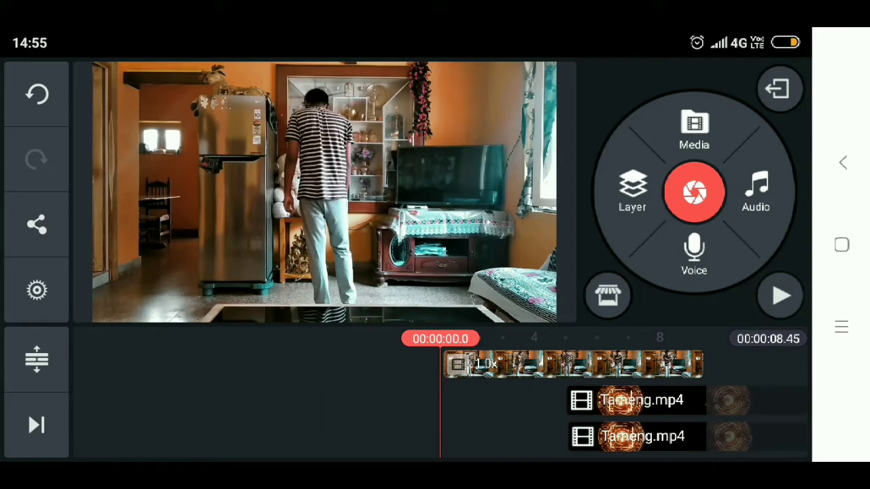
{"action": "left_click", "coordinate": [780, 295]}
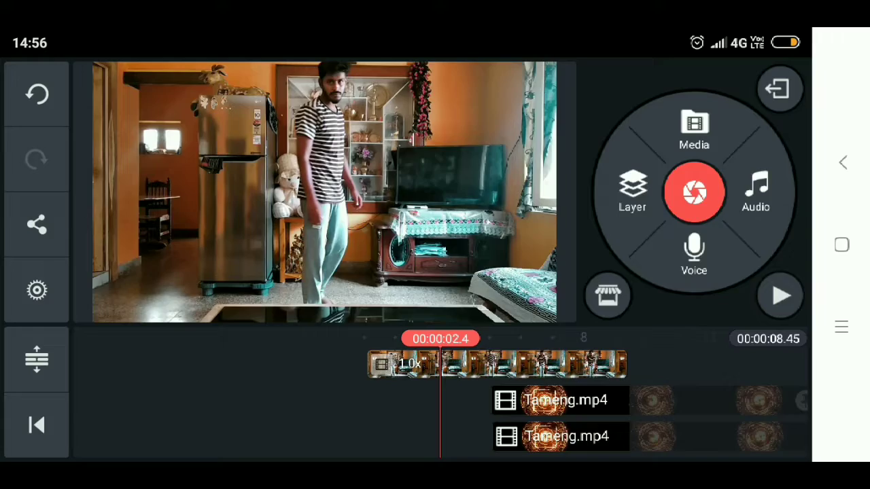
{"action": "left_click", "coordinate": [37, 224]}
{"action": "left_click", "coordinate": [298, 430]}
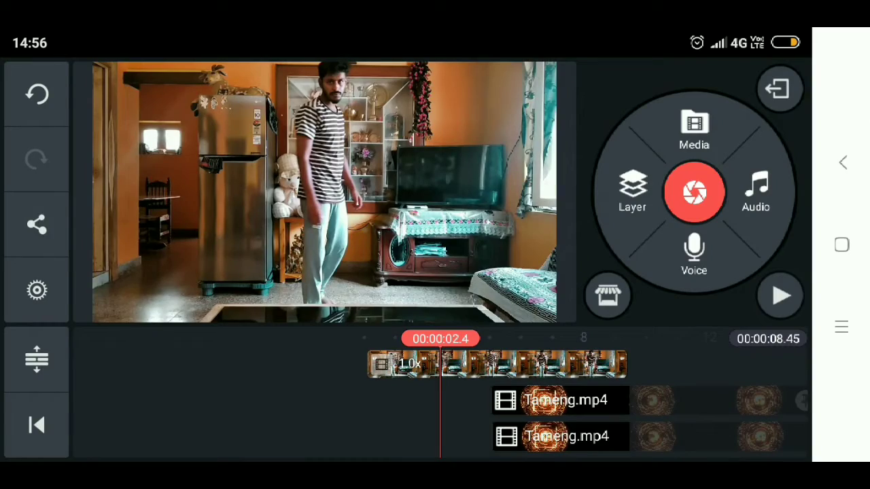
Step: Create a 16:9 project holding the exported 8.45-second clip from the Export folder
{"action": "left_click", "coordinate": [779, 89]}
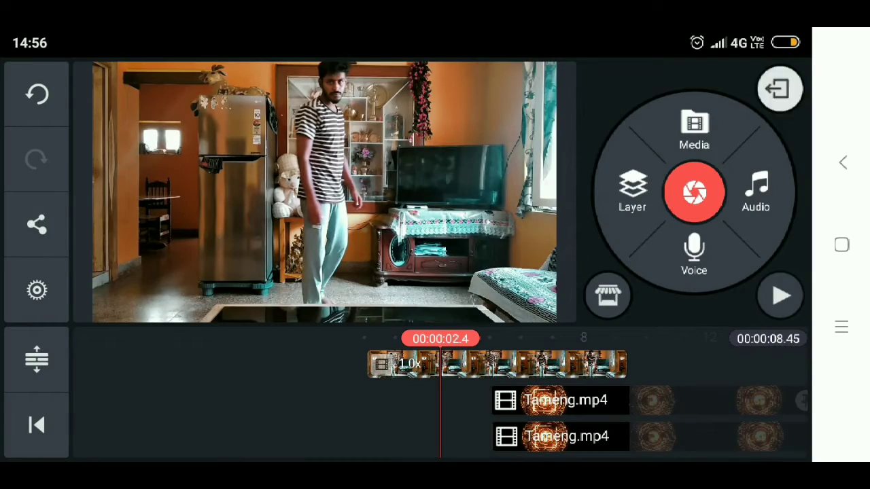
{"action": "left_click", "coordinate": [193, 264]}
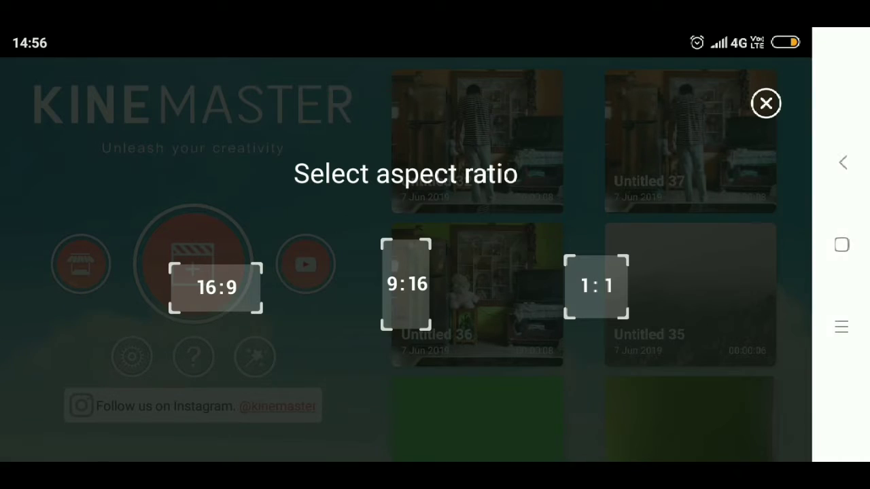
{"action": "left_click", "coordinate": [215, 288]}
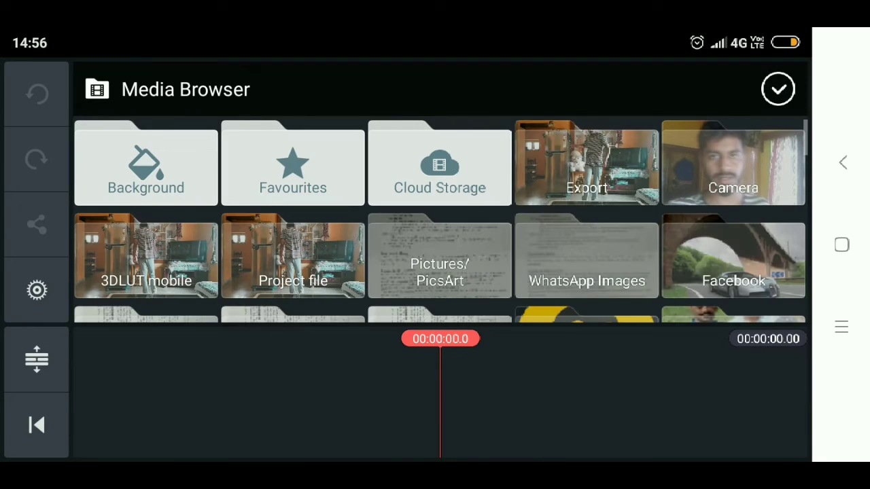
{"action": "left_click", "coordinate": [586, 163]}
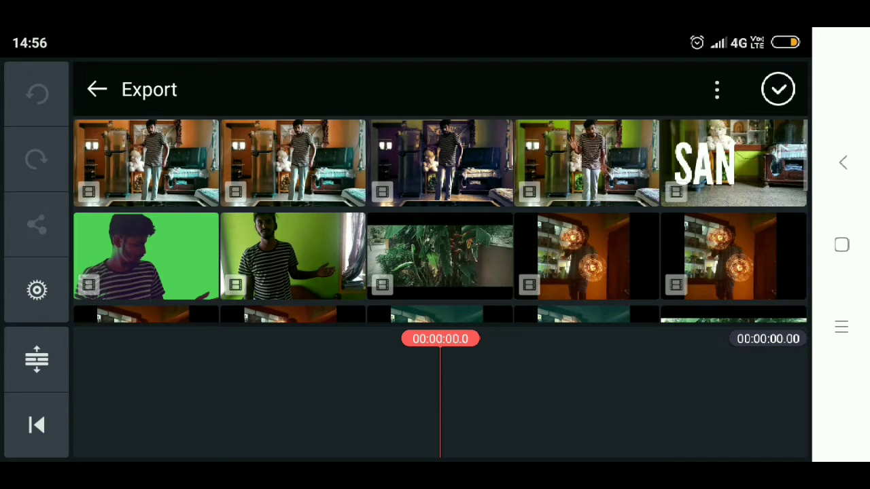
{"action": "left_click", "coordinate": [146, 163]}
{"action": "left_click", "coordinate": [779, 89]}
{"action": "left_click_drag", "start_coordinate": [306, 377], "coordinate": [472, 377]}
{"action": "mouse_move", "coordinate": [408, 377]}
{"action": "left_mouse_down"}
{"action": "mouse_move", "coordinate": [427, 378]}
{"action": "mouse_move", "coordinate": [399, 377]}
{"action": "left_mouse_up"}
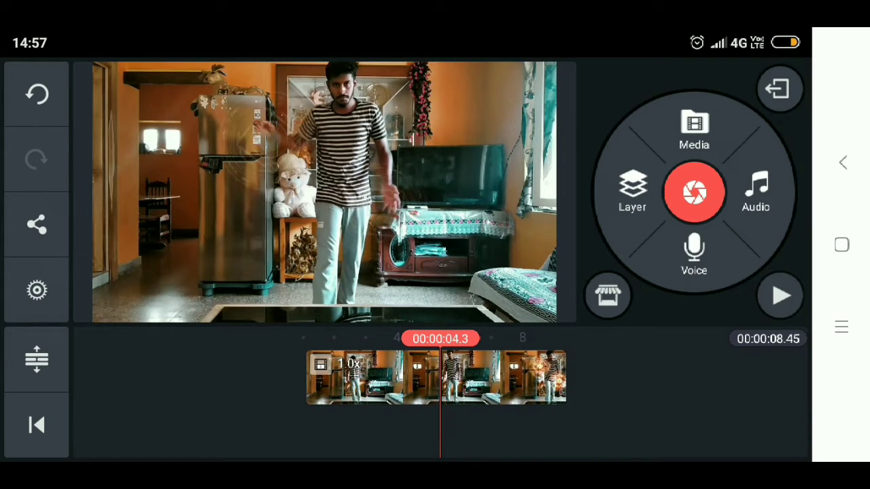
Step: Add the towards camera.mp4 clip from DR STRANGER(SHIELD) as an overlay layer
{"action": "left_click", "coordinate": [435, 378]}
{"action": "left_click", "coordinate": [632, 190]}
{"action": "left_click", "coordinate": [571, 98]}
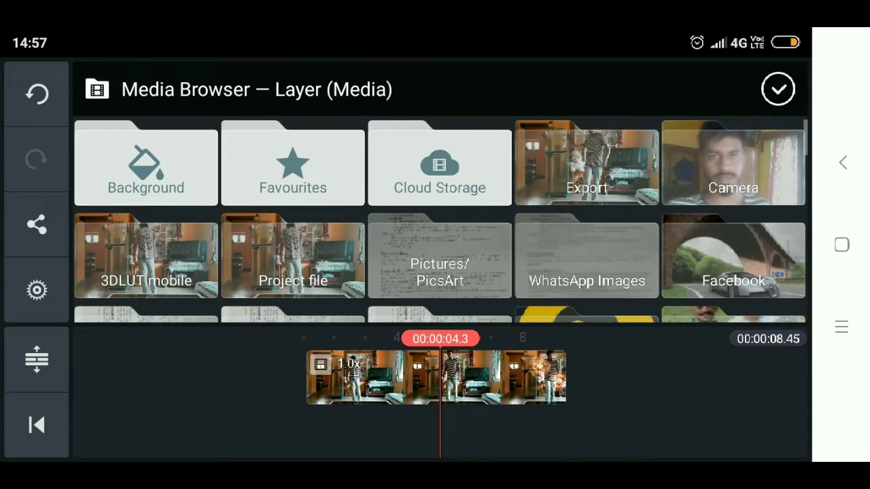
{"action": "scroll", "coordinate": [440, 217], "scroll_direction": "down", "scroll_amount": 10}
{"action": "left_click", "coordinate": [146, 188]}
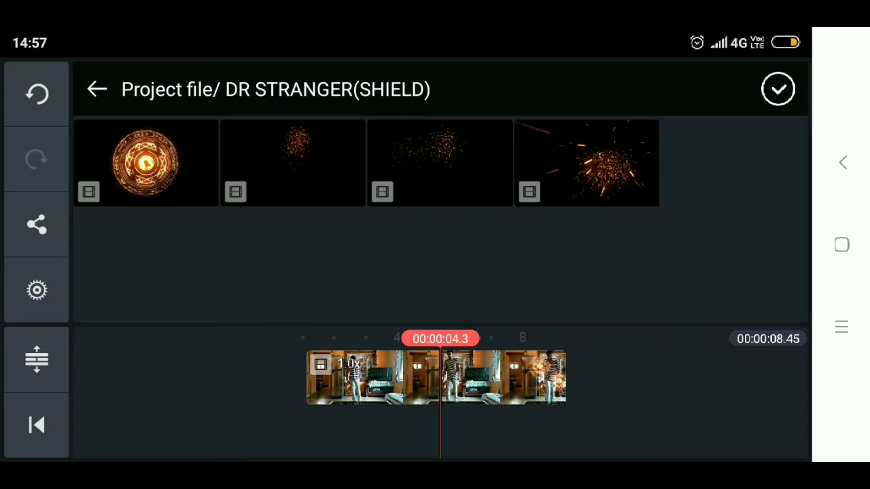
{"action": "left_click", "coordinate": [146, 163]}
Step: Set the towards camera.mp4 overlay's blending mode to Screen
{"action": "scroll", "coordinate": [693, 225], "scroll_direction": "down", "scroll_amount": 3}
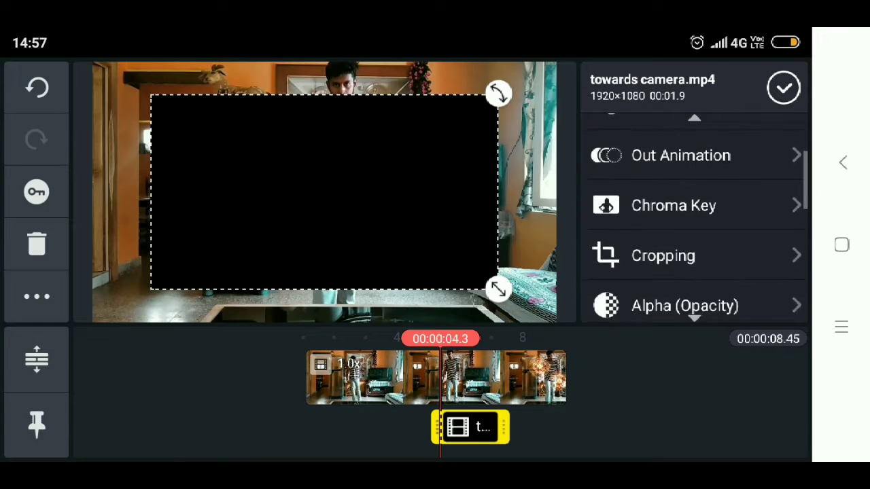
{"action": "scroll", "coordinate": [694, 224], "scroll_direction": "down", "scroll_amount": 2}
{"action": "scroll", "coordinate": [693, 224], "scroll_direction": "down", "scroll_amount": 2}
{"action": "scroll", "coordinate": [694, 224], "scroll_direction": "down", "scroll_amount": 3}
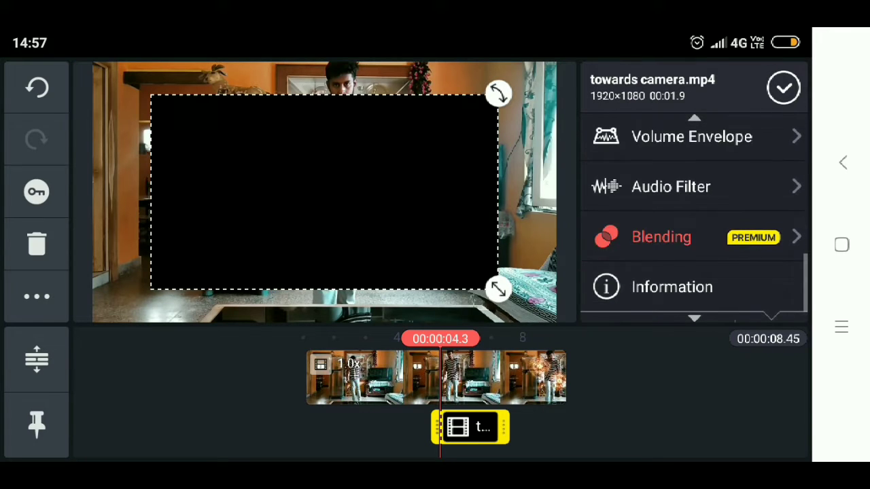
{"action": "left_click", "coordinate": [661, 237]}
{"action": "scroll", "coordinate": [694, 258], "scroll_direction": "down", "scroll_amount": 1}
{"action": "left_click", "coordinate": [655, 264]}
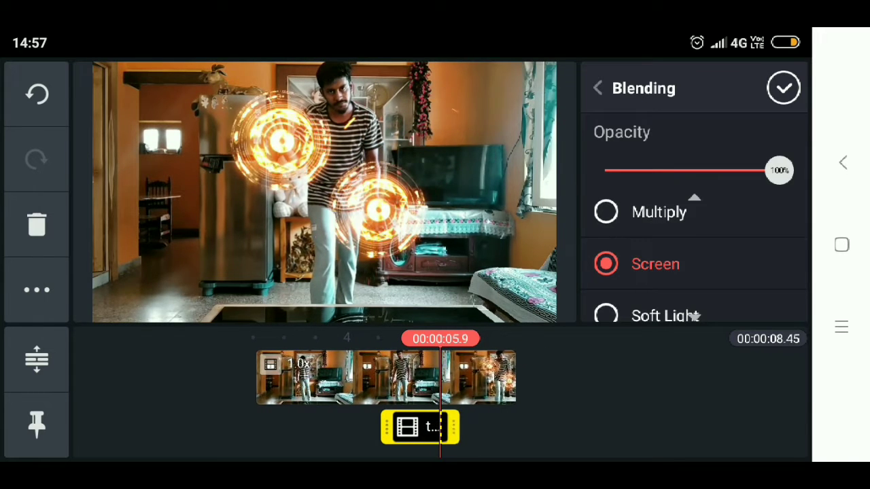
Step: Enlarge the towards camera.mp4 overlay to nearly fill the frame, aligning the fire circles with the hands
{"action": "mouse_move", "coordinate": [408, 377]}
{"action": "left_mouse_down"}
{"action": "mouse_move", "coordinate": [449, 377]}
{"action": "mouse_move", "coordinate": [406, 377]}
{"action": "left_mouse_up"}
{"action": "left_click", "coordinate": [784, 89]}
{"action": "left_click", "coordinate": [469, 427]}
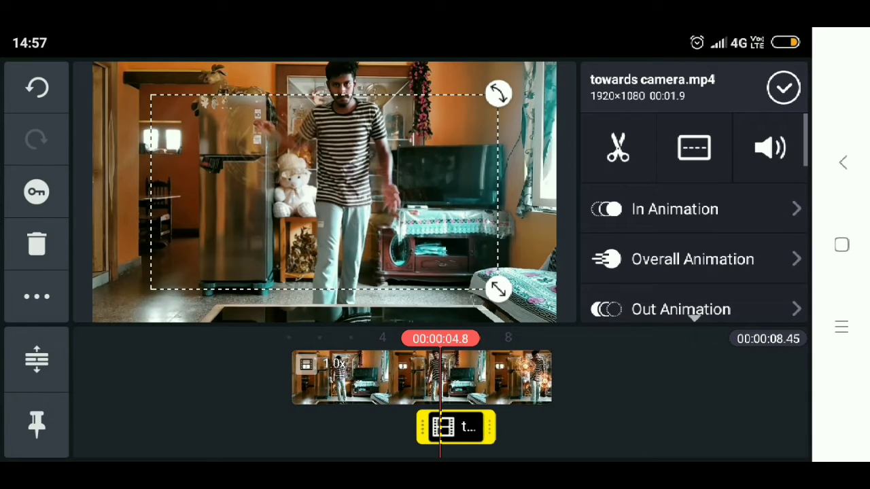
{"action": "mouse_move", "coordinate": [325, 192]}
{"action": "left_mouse_down"}
{"action": "mouse_move", "coordinate": [289, 191]}
{"action": "mouse_move", "coordinate": [265, 177]}
{"action": "left_mouse_up"}
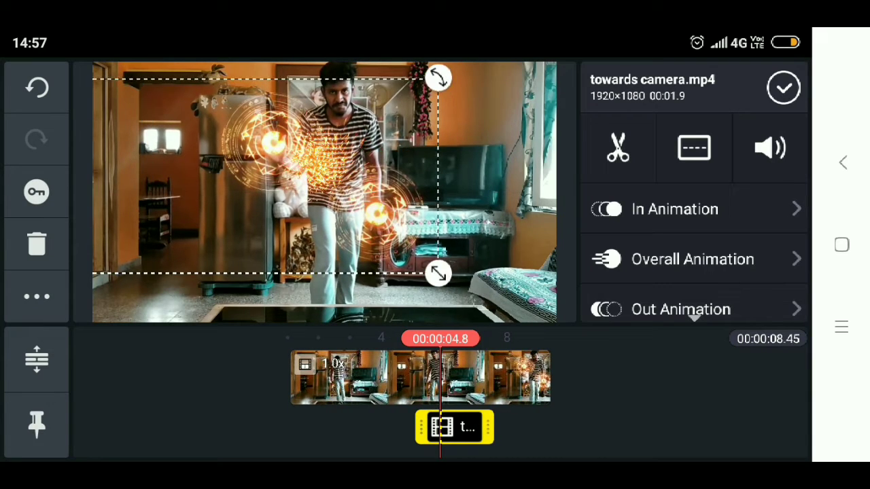
{"action": "left_click_drag", "start_coordinate": [438, 274], "coordinate": [519, 310]}
{"action": "left_click_drag", "start_coordinate": [340, 204], "coordinate": [371, 183]}
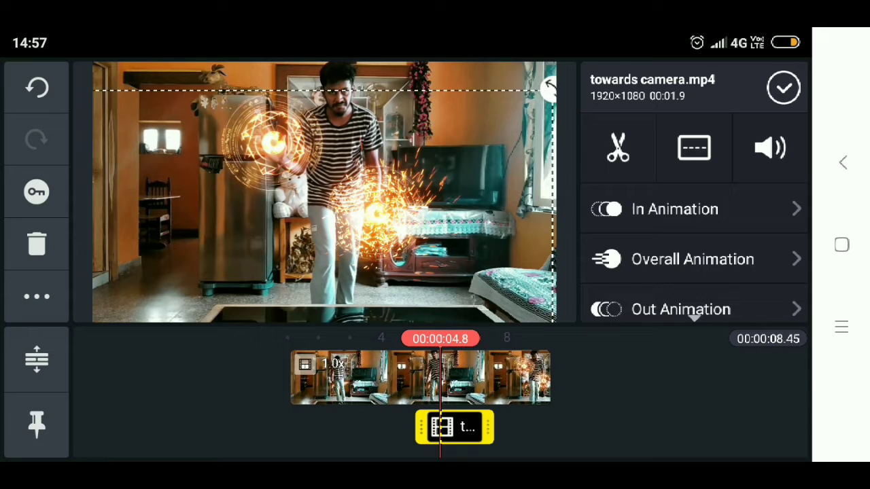
{"action": "mouse_move", "coordinate": [422, 377]}
{"action": "left_mouse_down"}
{"action": "mouse_move", "coordinate": [378, 377]}
{"action": "mouse_move", "coordinate": [437, 377]}
{"action": "left_mouse_up"}
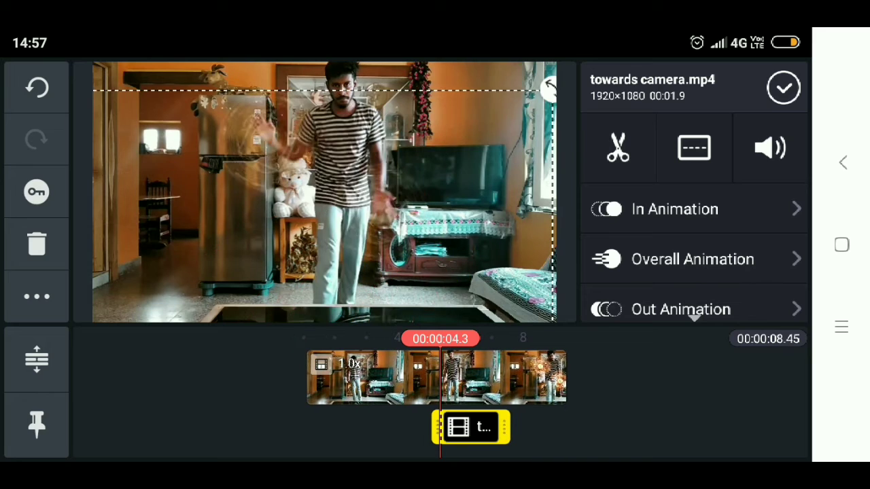
Step: Duplicate the shield overlay layer at about 4.1 seconds
{"action": "left_click", "coordinate": [783, 88]}
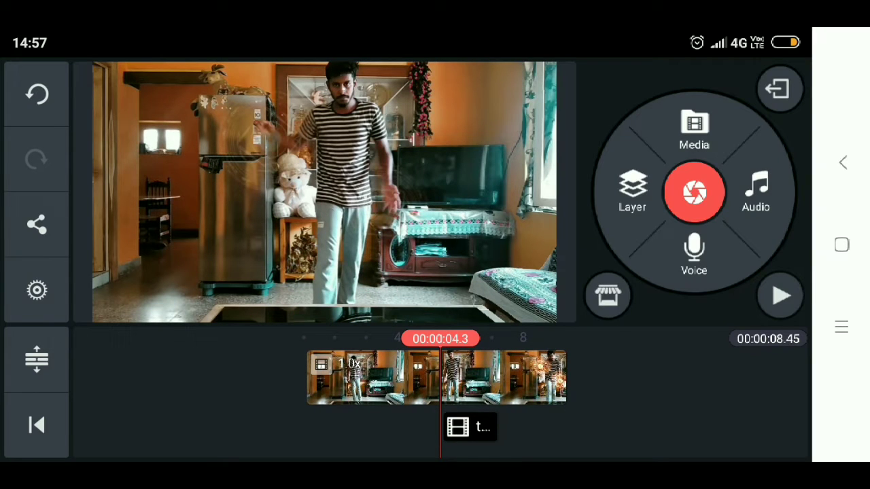
{"action": "left_click_drag", "start_coordinate": [407, 378], "coordinate": [415, 378]}
{"action": "left_click", "coordinate": [465, 427]}
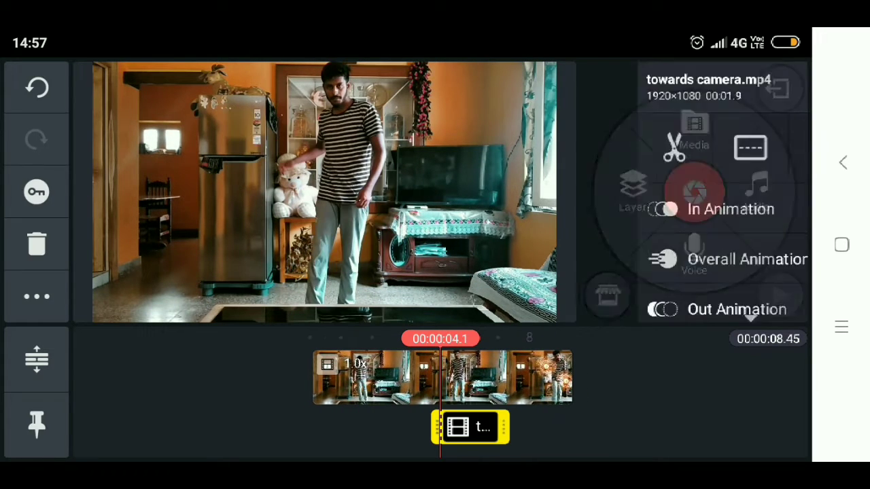
{"action": "left_click", "coordinate": [37, 296]}
{"action": "left_click", "coordinate": [174, 337]}
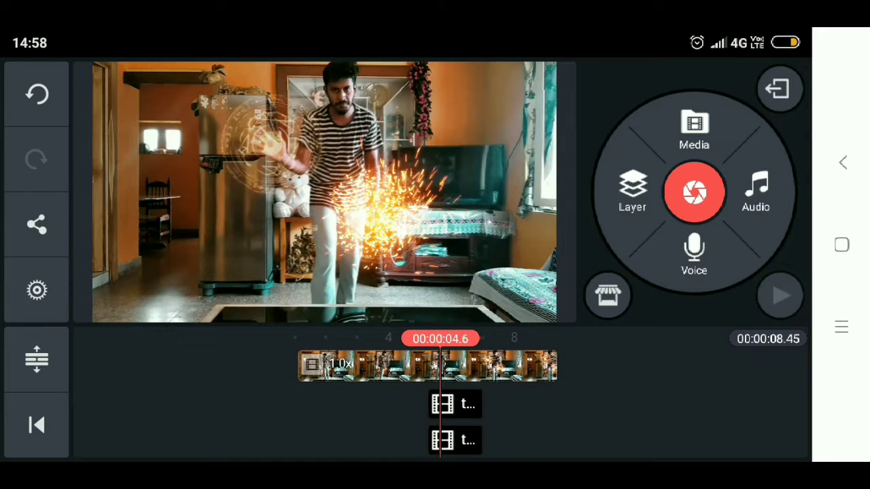
Step: Pin the upper overlay, then move and rotate the copy so sparks appear on the left
{"action": "left_click", "coordinate": [455, 401]}
{"action": "left_click", "coordinate": [37, 424]}
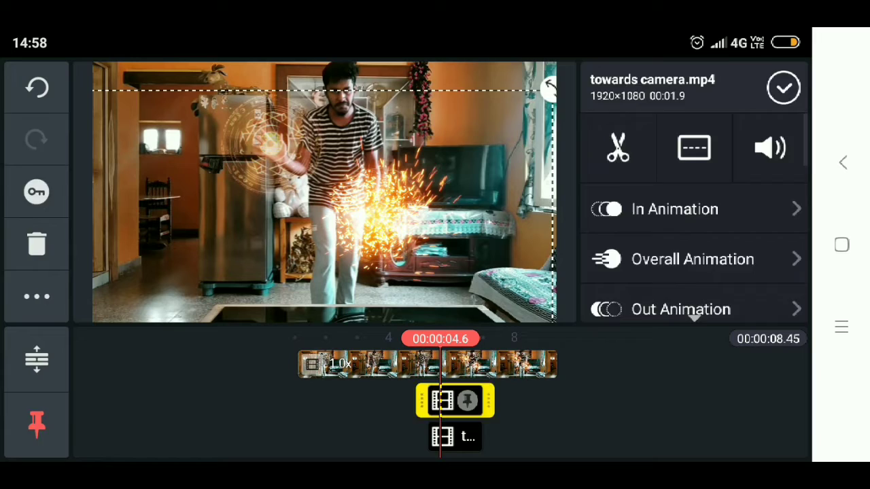
{"action": "left_click", "coordinate": [455, 437]}
{"action": "mouse_move", "coordinate": [549, 87]}
{"action": "left_mouse_down"}
{"action": "mouse_move", "coordinate": [466, 319]}
{"action": "mouse_move", "coordinate": [479, 320]}
{"action": "left_mouse_up"}
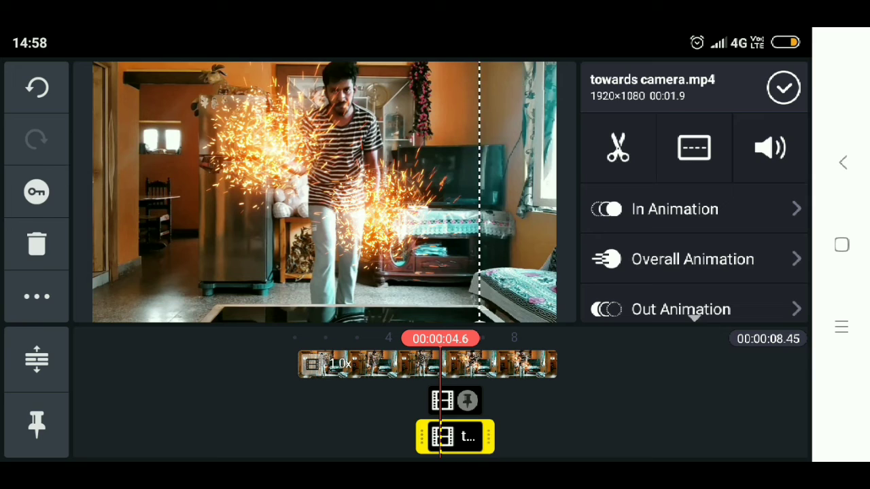
{"action": "left_click", "coordinate": [784, 88]}
Step: Preview the shield effects, then rewind the playhead to the start
{"action": "left_click", "coordinate": [781, 294]}
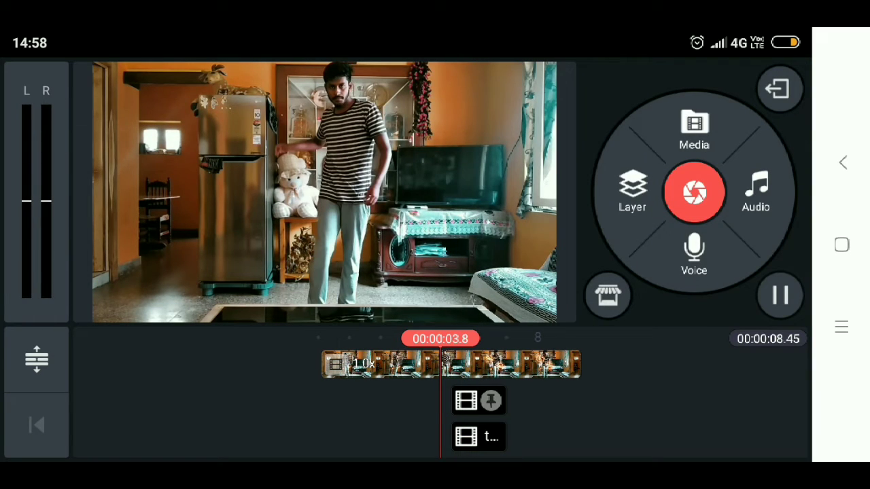
{"action": "left_click", "coordinate": [780, 294]}
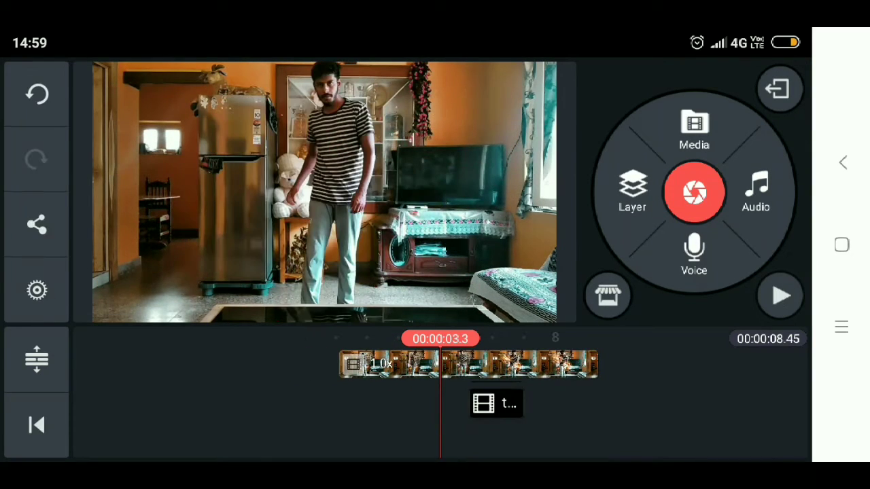
{"action": "left_click_drag", "start_coordinate": [340, 363], "coordinate": [612, 364]}
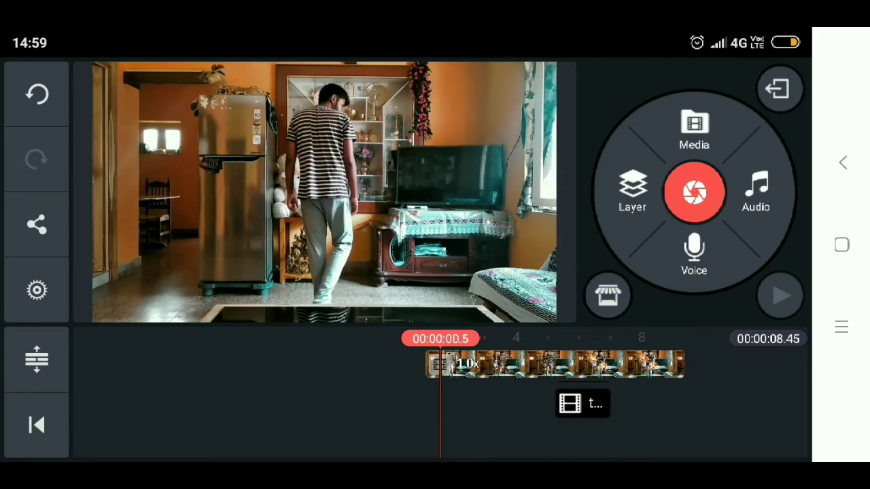
Step: Add the Doctor Strange Time Loop sound from the DR STRANGER folder at 0 seconds
{"action": "left_click", "coordinate": [756, 192]}
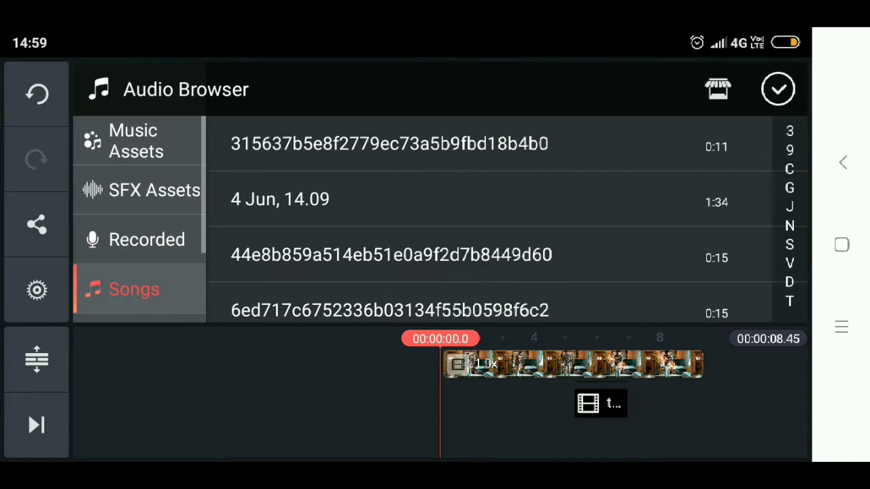
{"action": "scroll", "coordinate": [140, 218], "scroll_direction": "down", "scroll_amount": 3}
{"action": "left_click", "coordinate": [138, 299]}
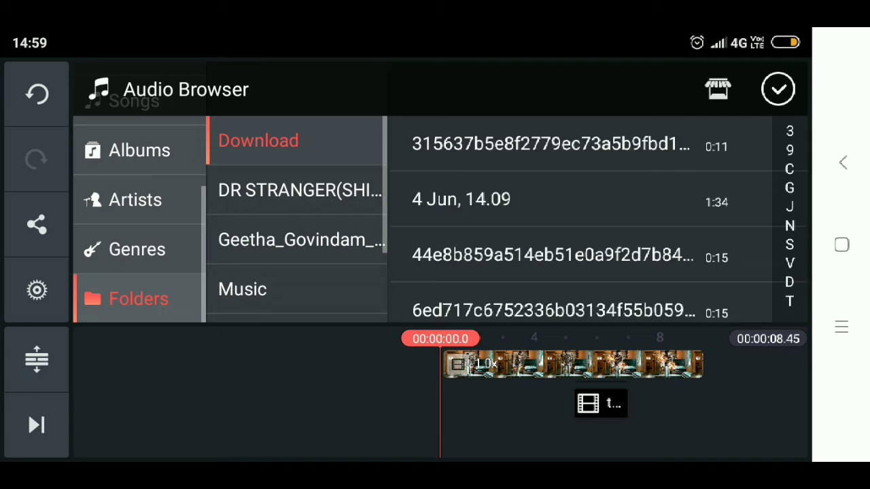
{"action": "left_click", "coordinate": [300, 190]}
{"action": "left_click", "coordinate": [550, 144]}
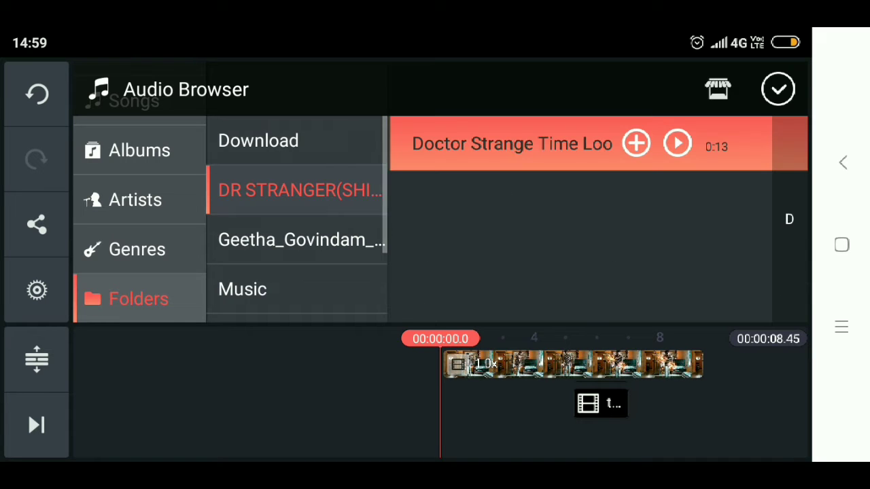
{"action": "left_click", "coordinate": [636, 144]}
{"action": "left_click", "coordinate": [778, 89]}
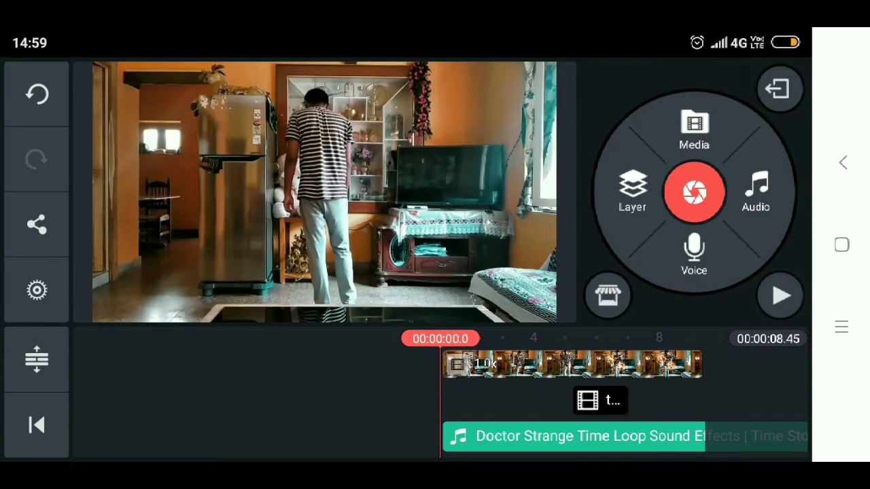
Step: Play the edit with its time loop sound through to about 8.4 seconds
{"action": "left_click", "coordinate": [780, 295]}
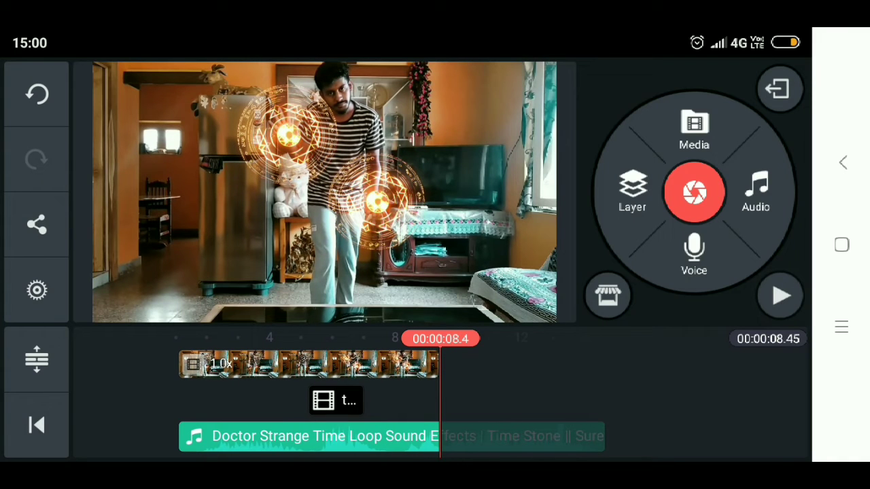
Step: Export the video at FHD 1080p, 30 fps and play the exported file
{"action": "left_click", "coordinate": [37, 224]}
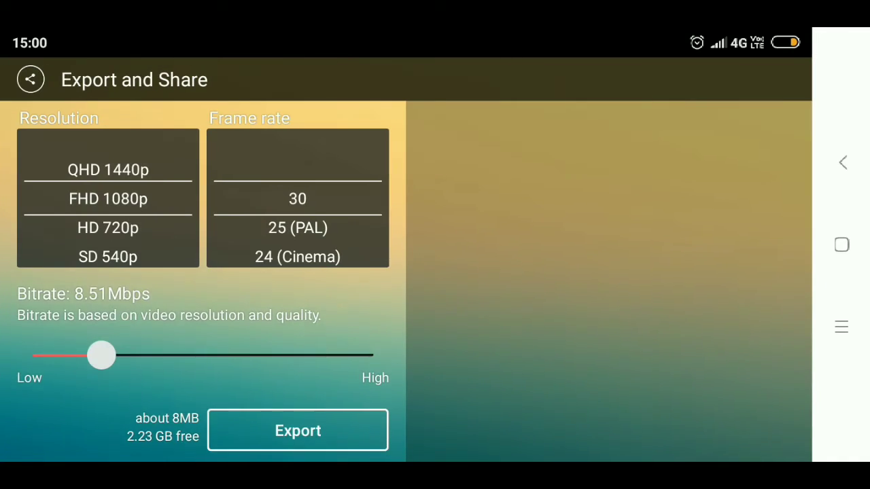
{"action": "left_click", "coordinate": [298, 431]}
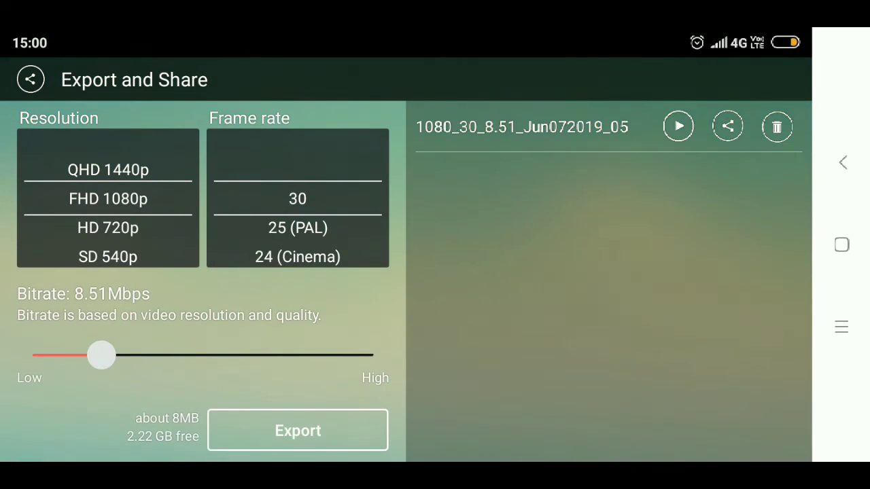
{"action": "left_click", "coordinate": [678, 126]}
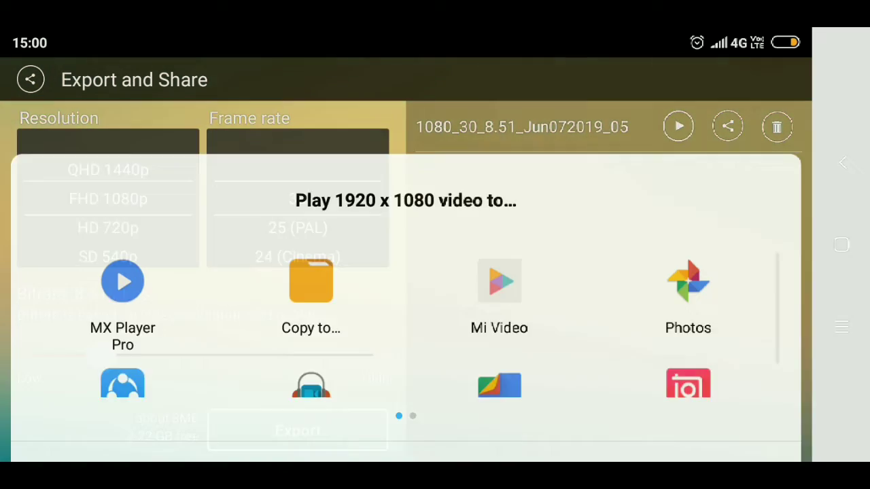